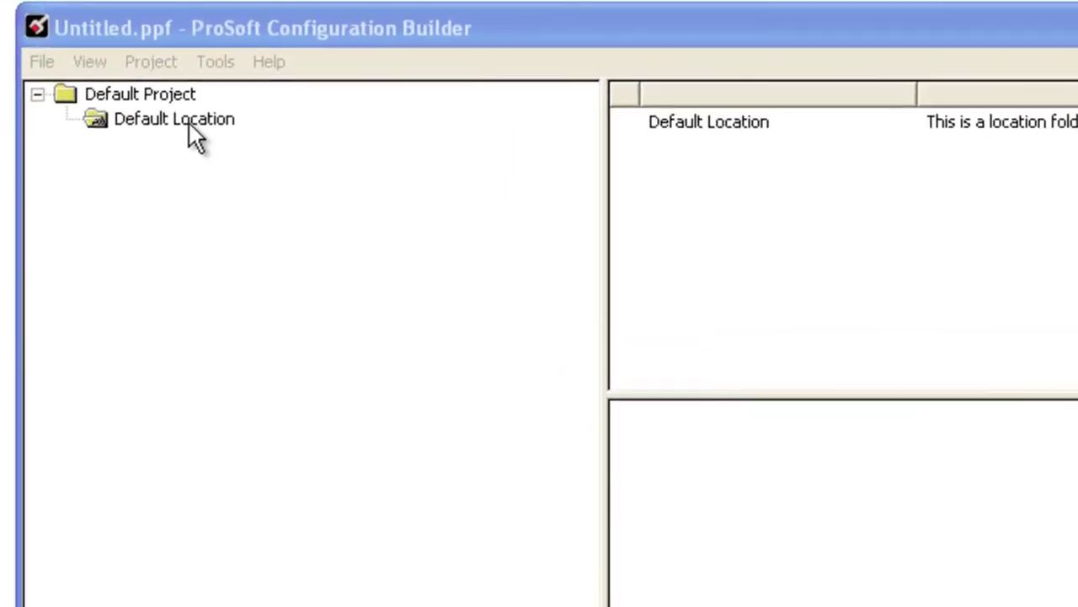
Step: Add a new module under the Default Location folder
{"action": "left_click", "coordinate": [186, 119]}
{"action": "right_click", "coordinate": [186, 119]}
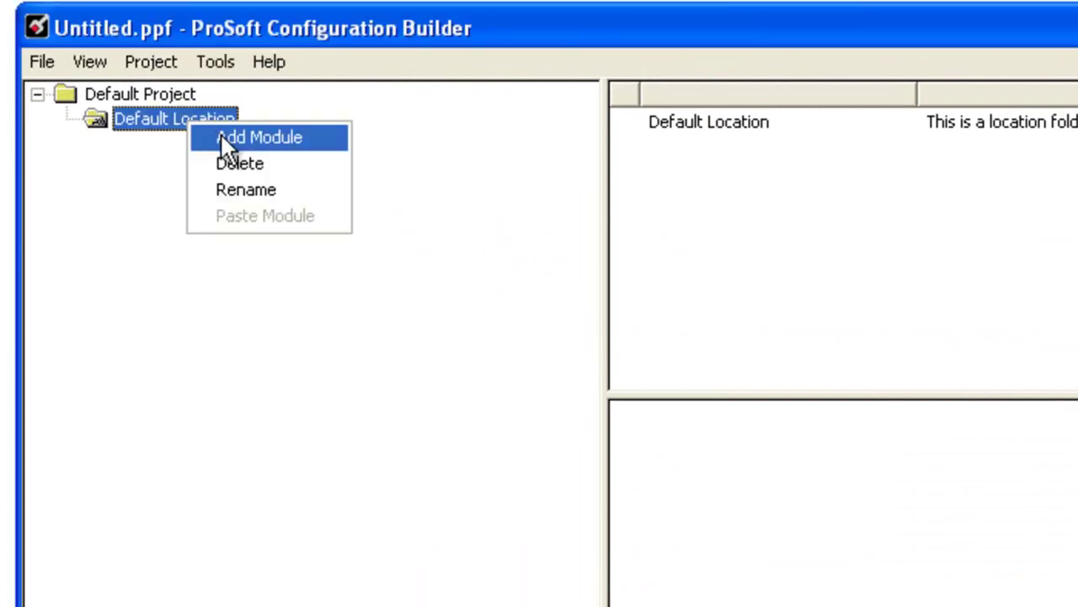
{"action": "left_click", "coordinate": [224, 137]}
Step: Set the new module's type to 5205-DFNT-PDPS from the PLX5000 list
{"action": "right_click", "coordinate": [207, 153]}
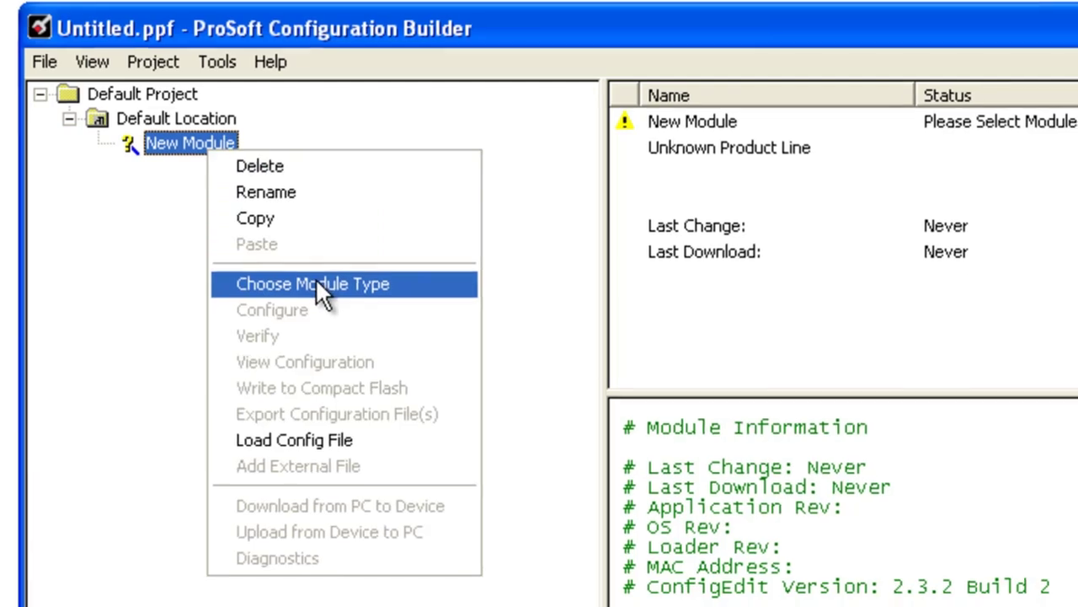
{"action": "left_click", "coordinate": [319, 286]}
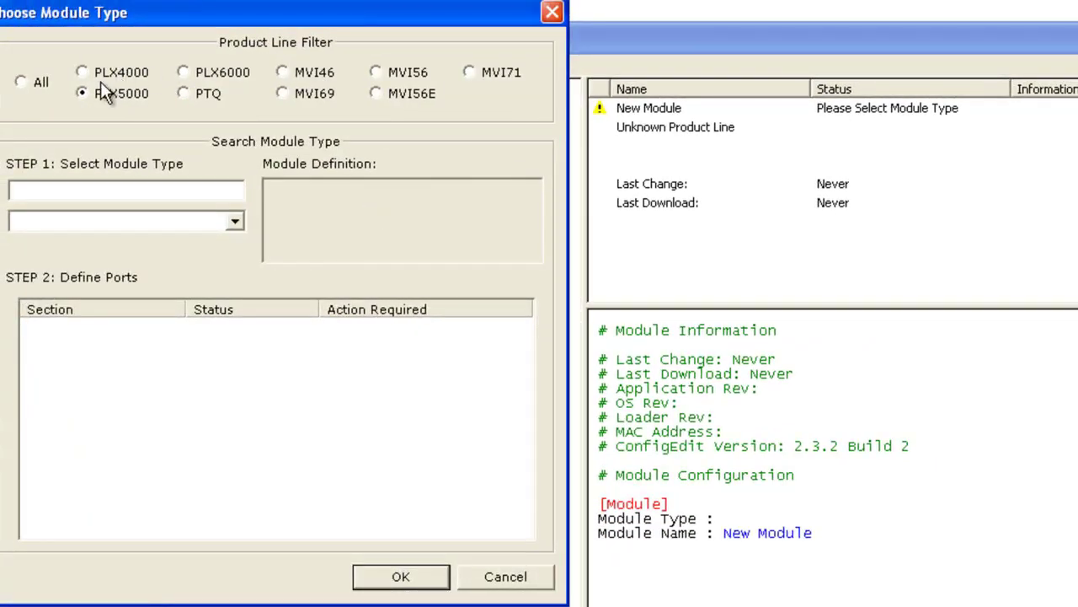
{"action": "left_click", "coordinate": [234, 221]}
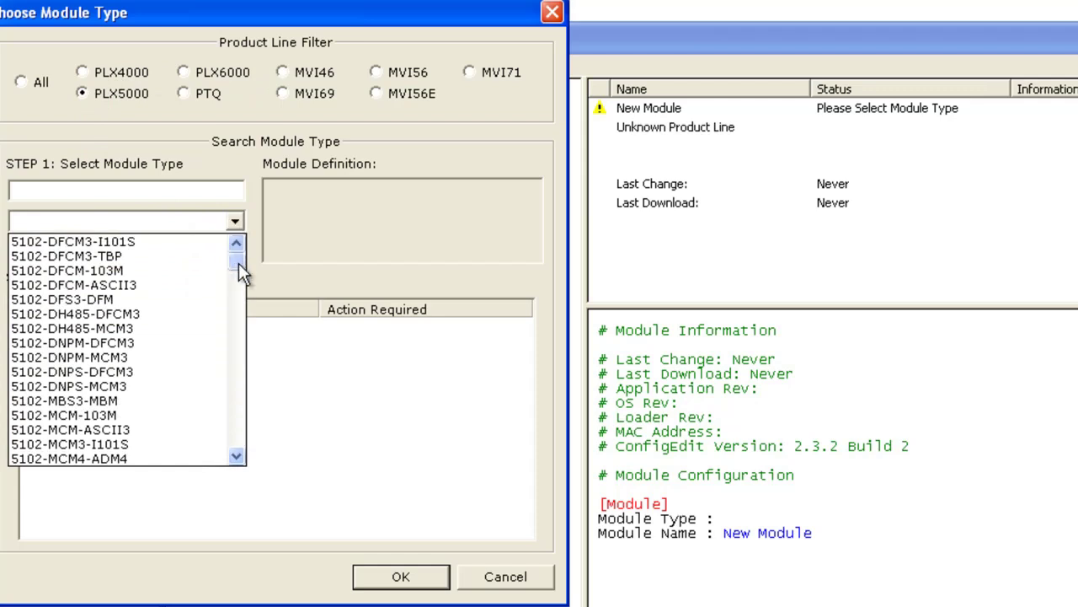
{"action": "left_click_drag", "start_coordinate": [239, 262], "coordinate": [240, 390]}
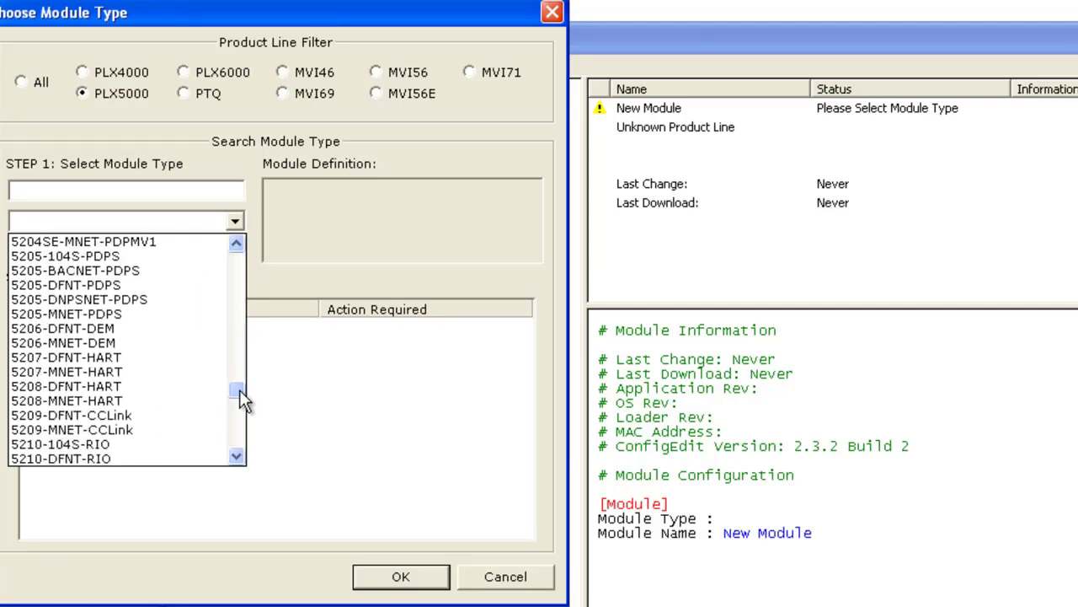
{"action": "left_click", "coordinate": [130, 284]}
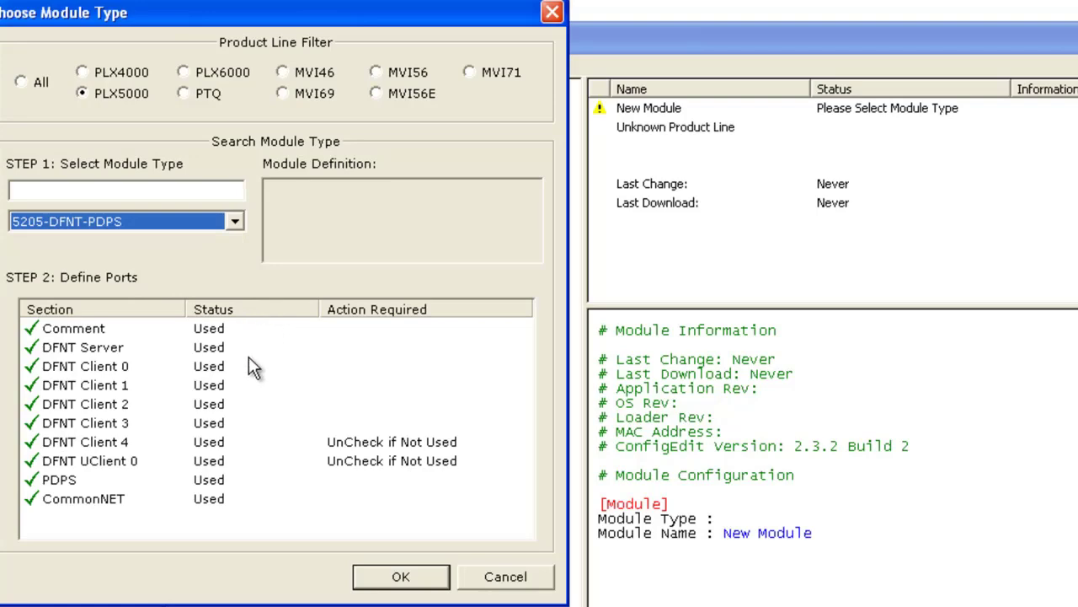
Step: Confirm the 5205-DFNT-PDPS module type and expand the module down to Profibus Slave
{"action": "left_click", "coordinate": [400, 576]}
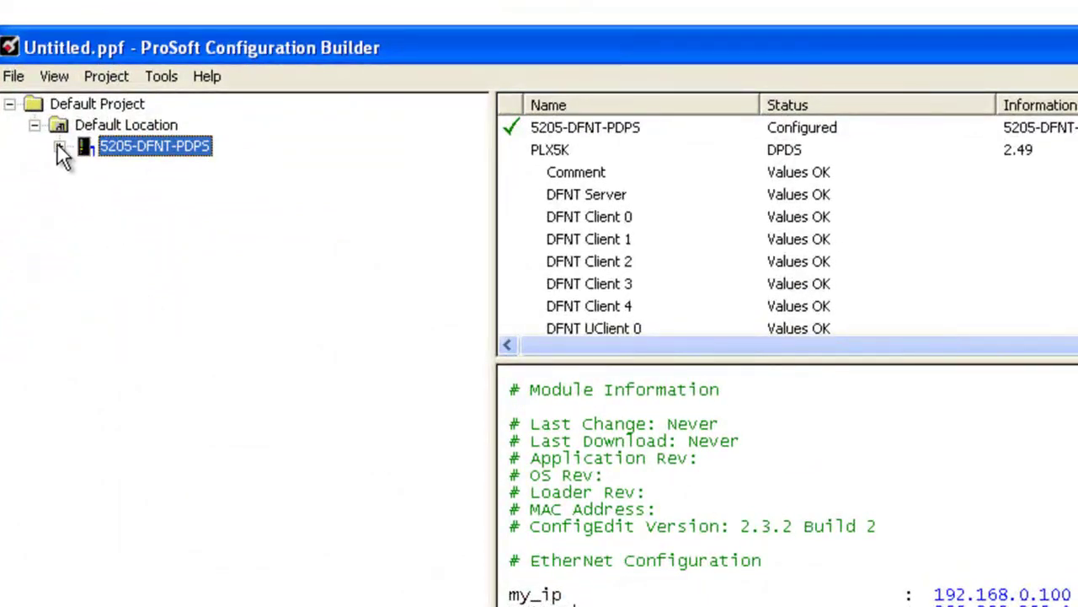
{"action": "left_click", "coordinate": [59, 147]}
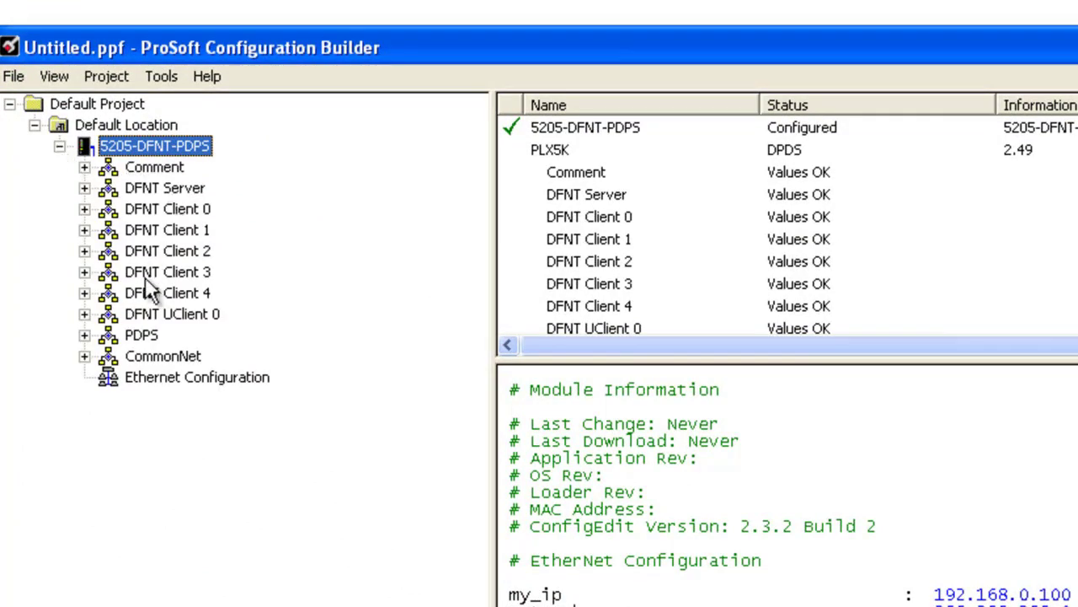
{"action": "left_click", "coordinate": [85, 336]}
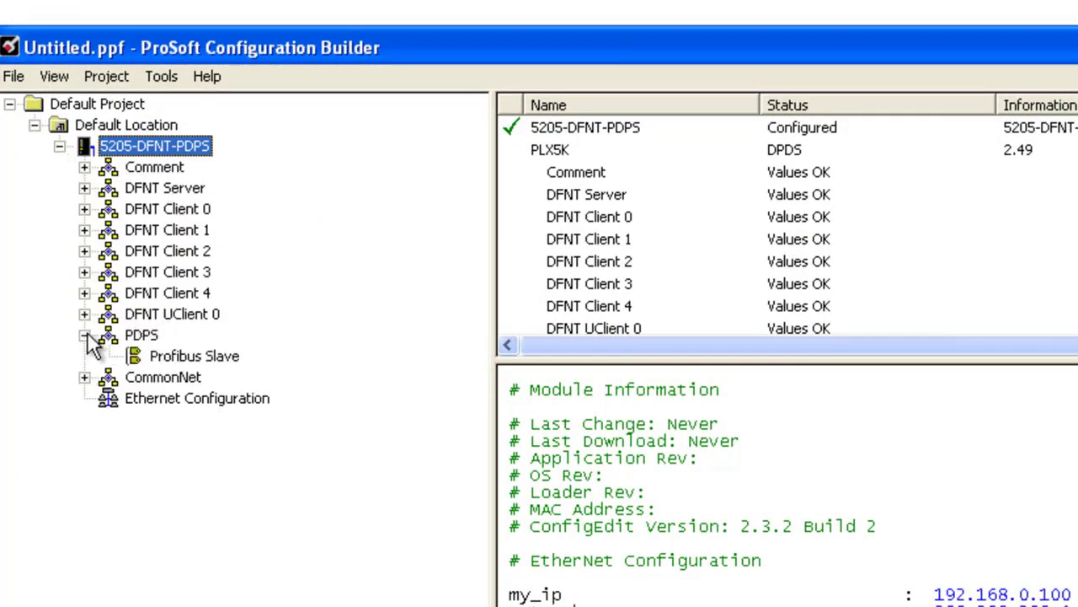
Step: Change the Profibus Slave address from 126 to 1 and save the settings
{"action": "left_click", "coordinate": [176, 355]}
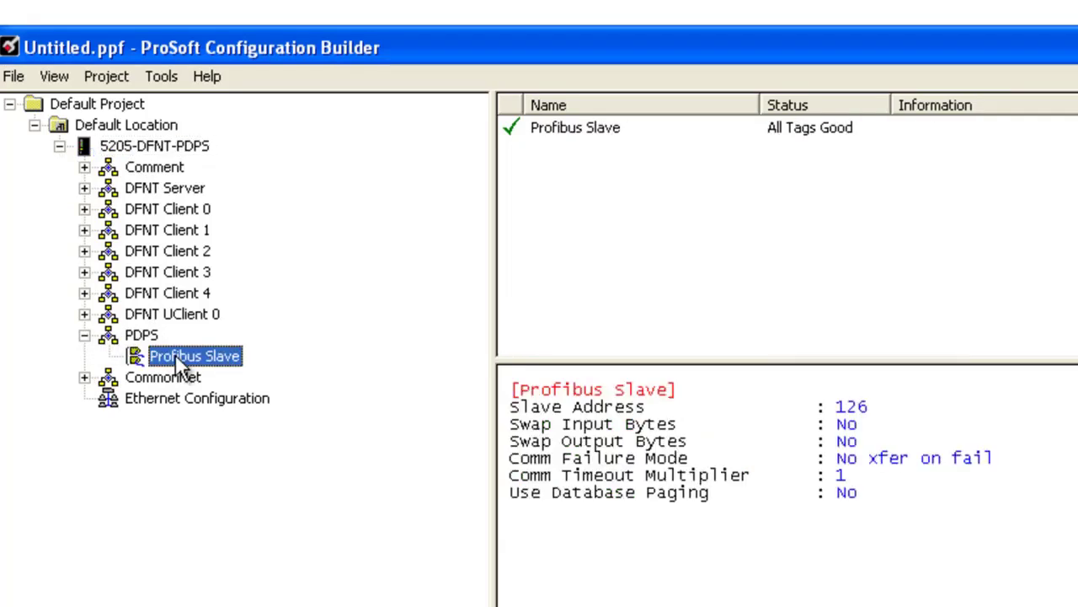
{"action": "right_click", "coordinate": [175, 355]}
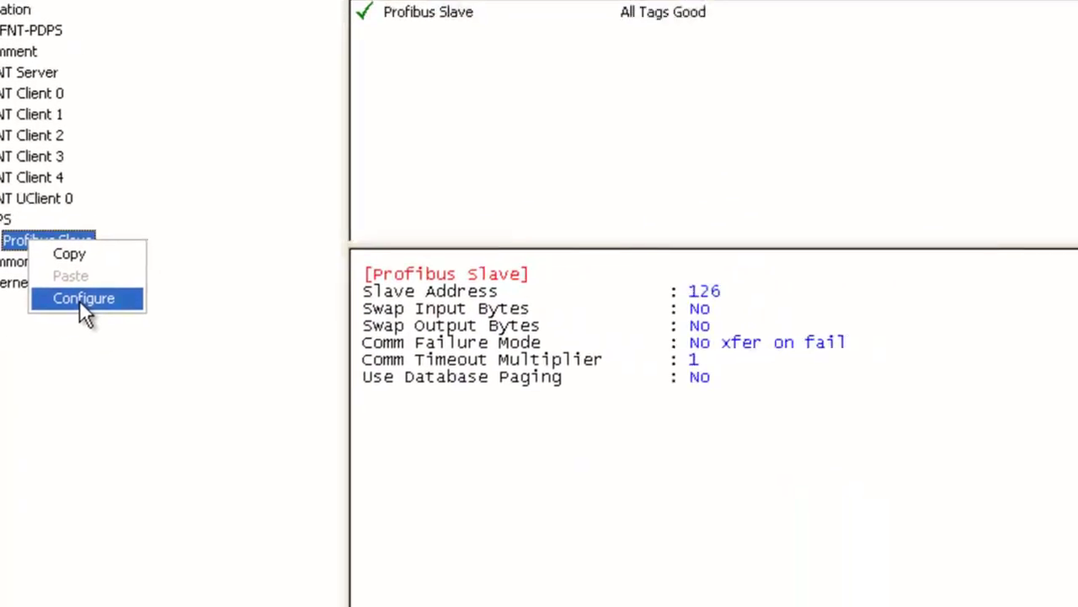
{"action": "left_click", "coordinate": [59, 281]}
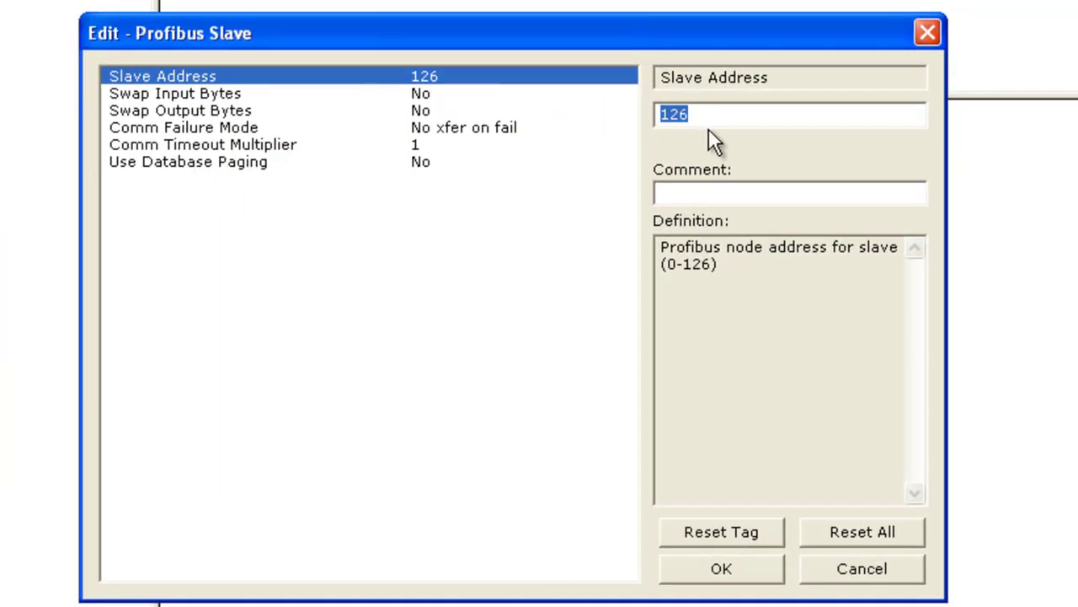
{"action": "type", "text": "1"}
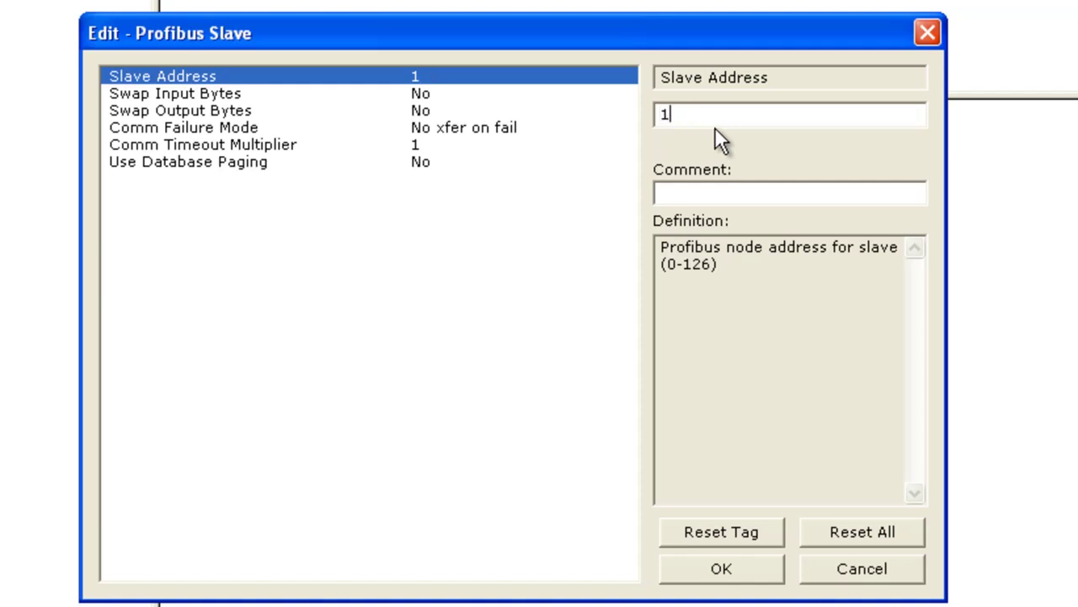
{"action": "left_click", "coordinate": [440, 90]}
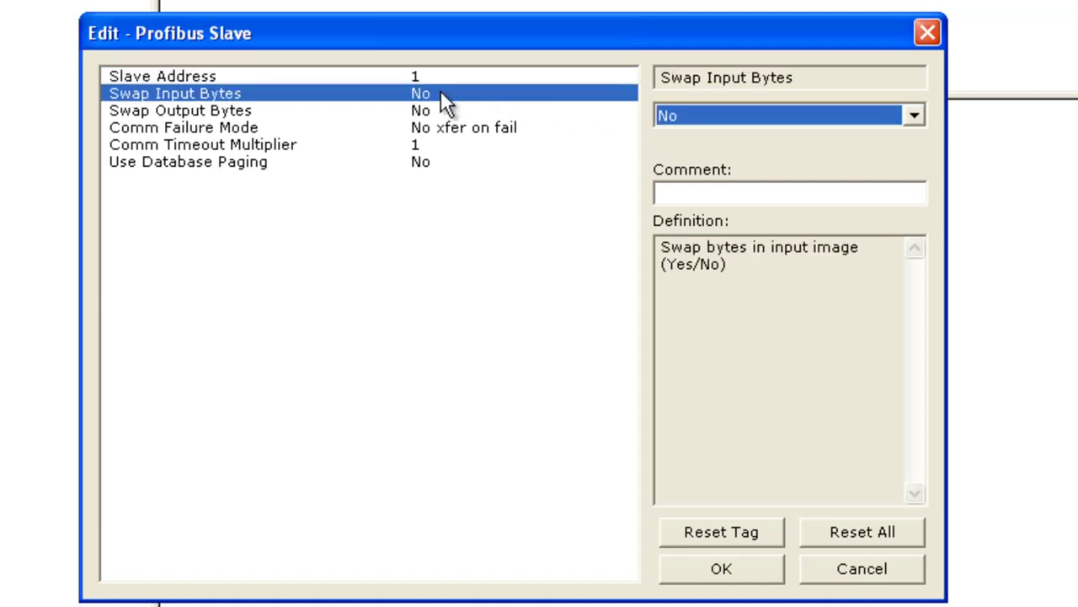
{"action": "left_click", "coordinate": [441, 118]}
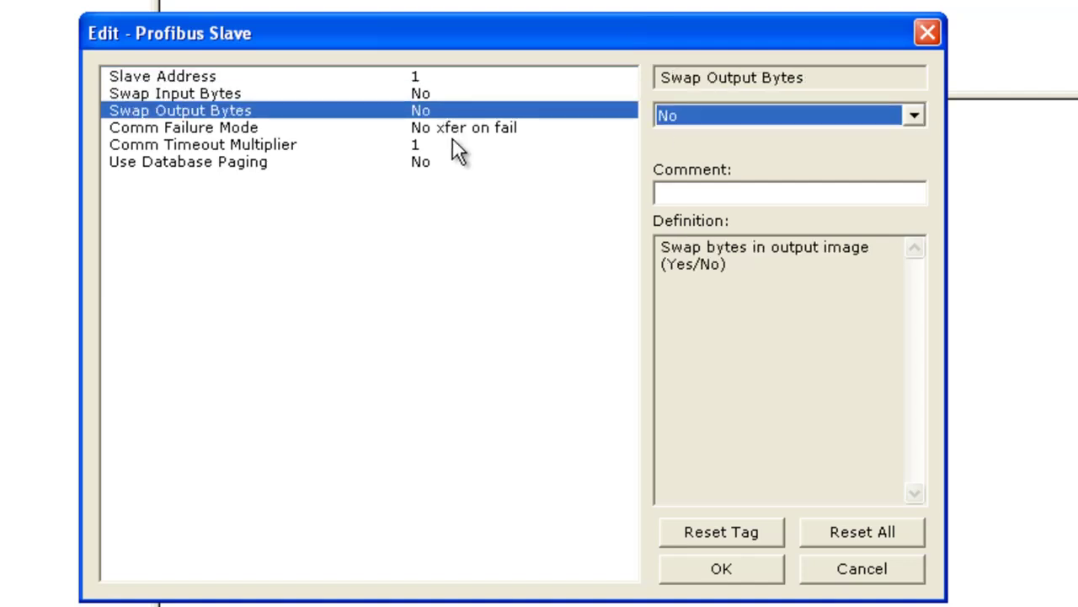
{"action": "left_click", "coordinate": [466, 127]}
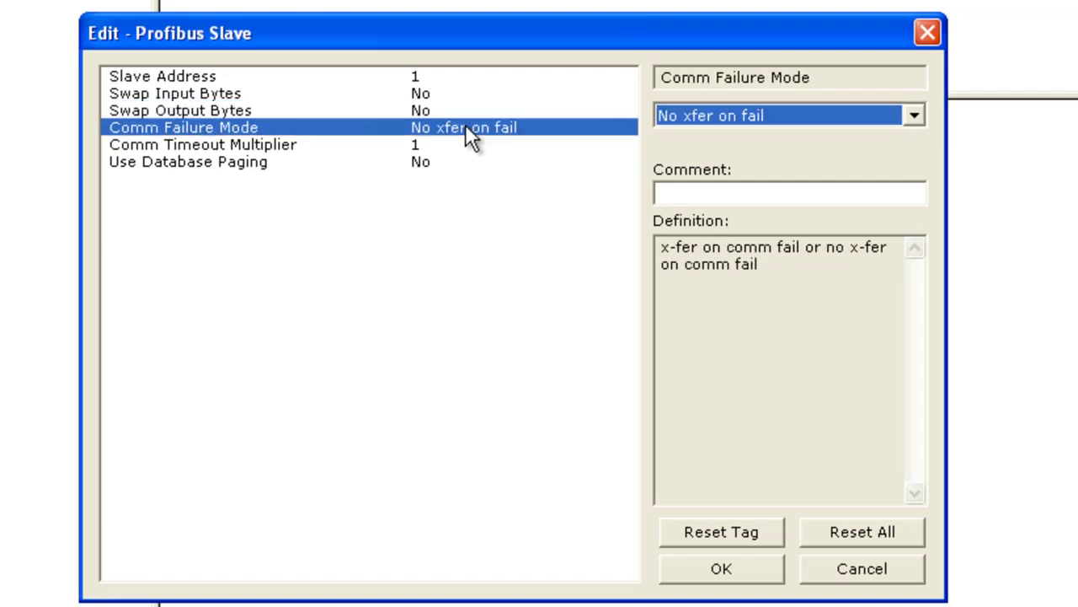
{"action": "left_click", "coordinate": [442, 145]}
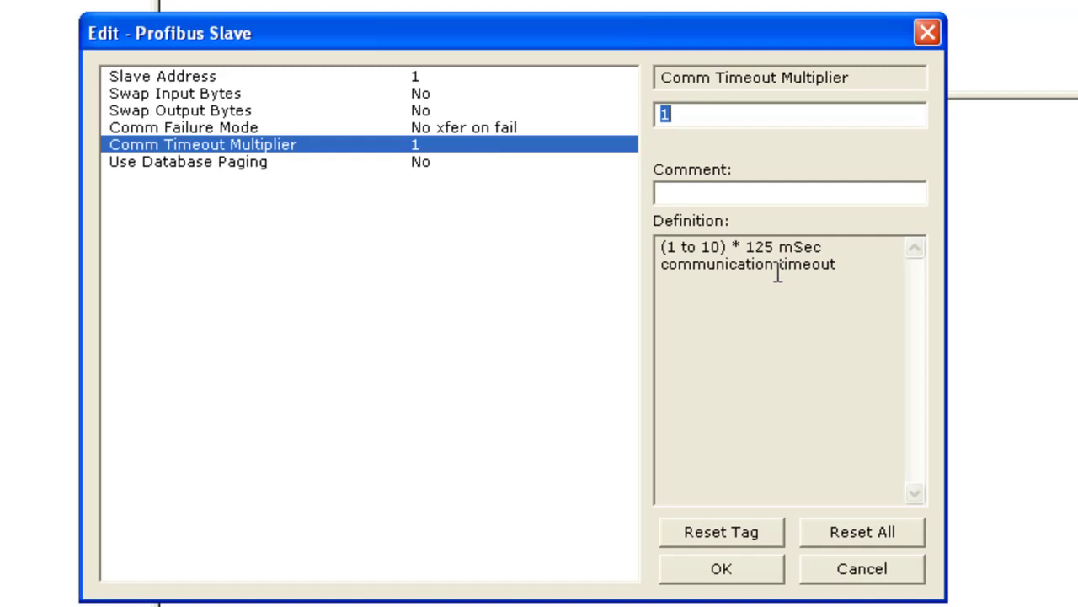
{"action": "left_click", "coordinate": [700, 571]}
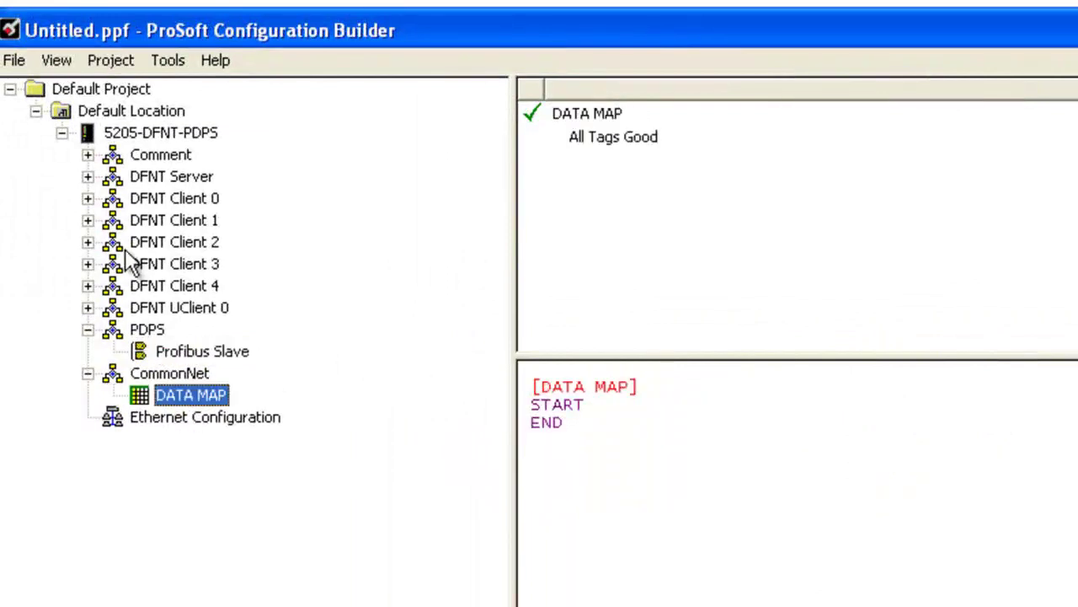
Step: Download the 5205-DFNT-PDPS configuration from the PC to the module over Com 1
{"action": "right_click", "coordinate": [126, 142]}
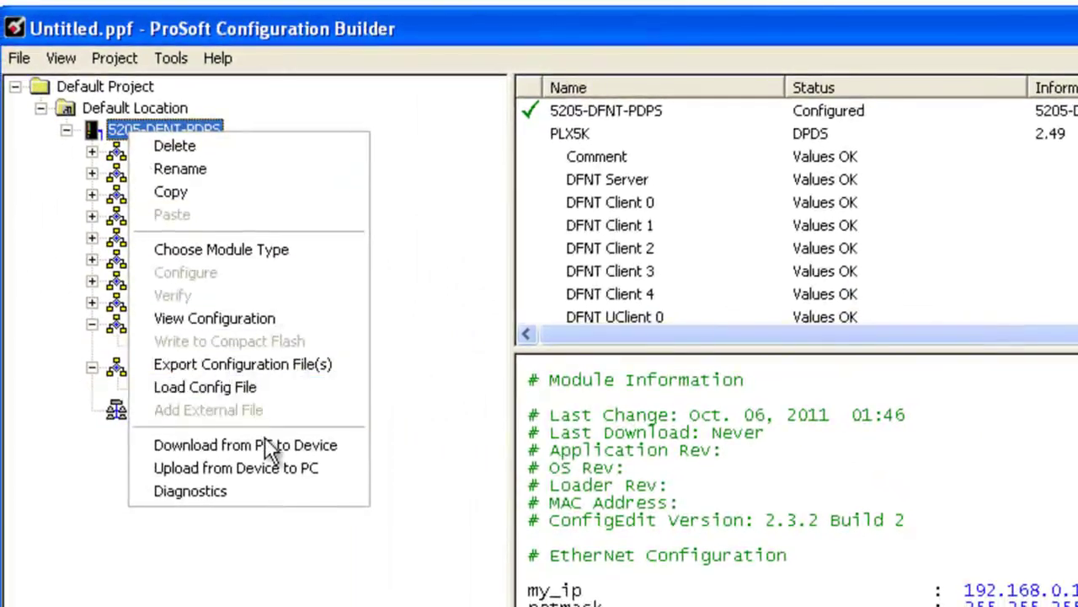
{"action": "left_click", "coordinate": [267, 448]}
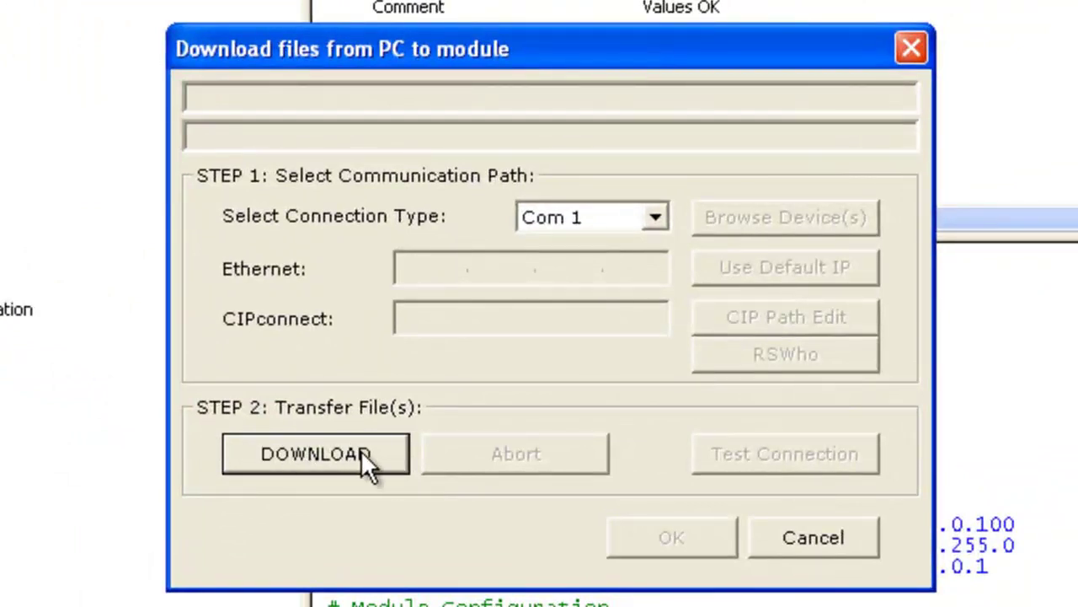
{"action": "left_click", "coordinate": [360, 452]}
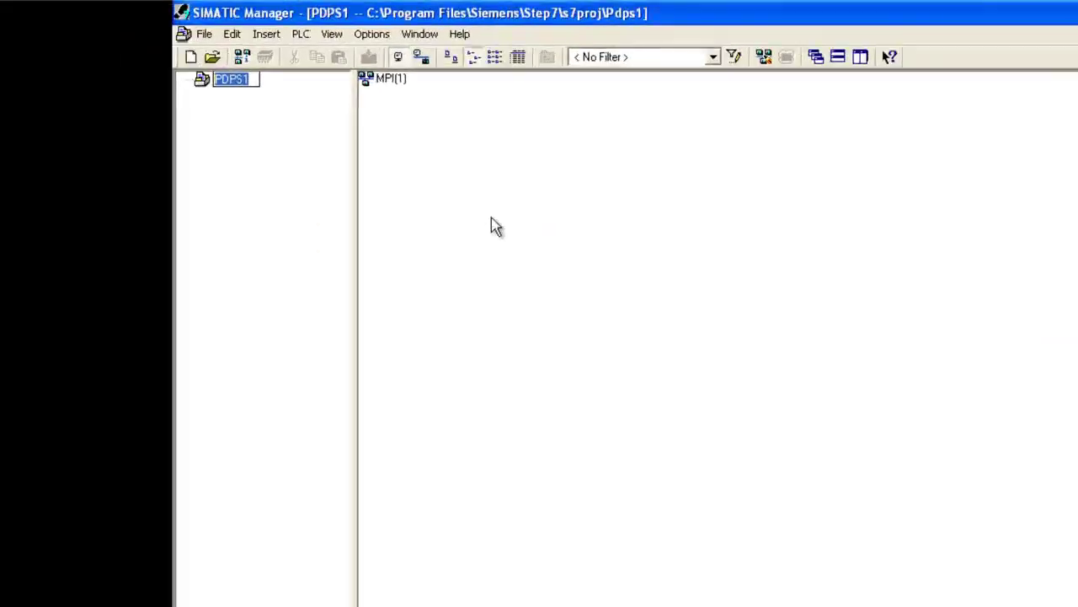
Step: Create project S7_Pro6 with the New Project Wizard using a CPU315-2 DP and OB1
{"action": "left_click", "coordinate": [294, 52]}
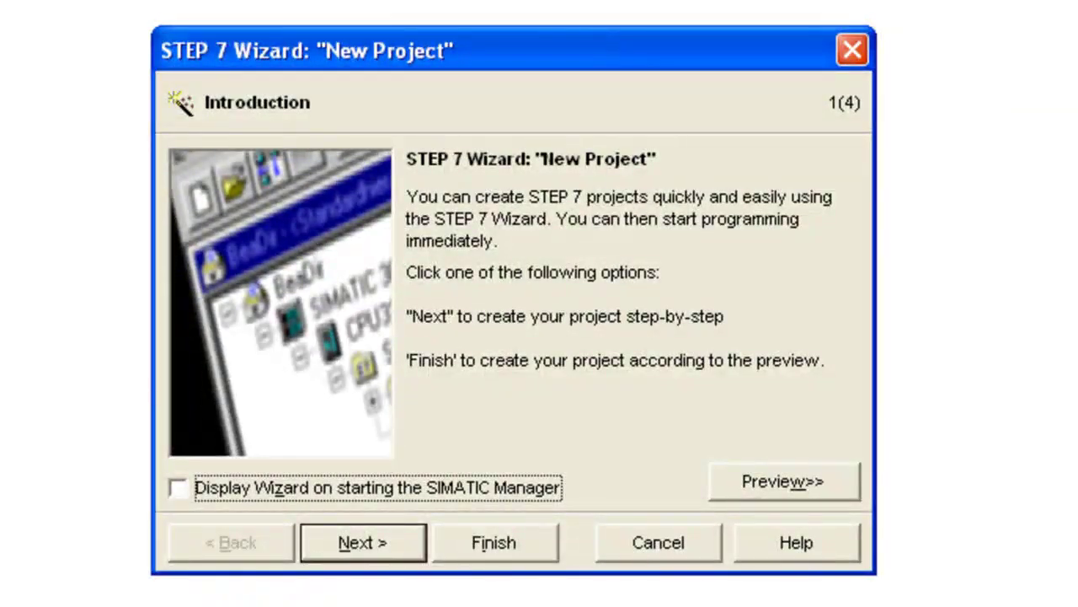
{"action": "left_click", "coordinate": [381, 537]}
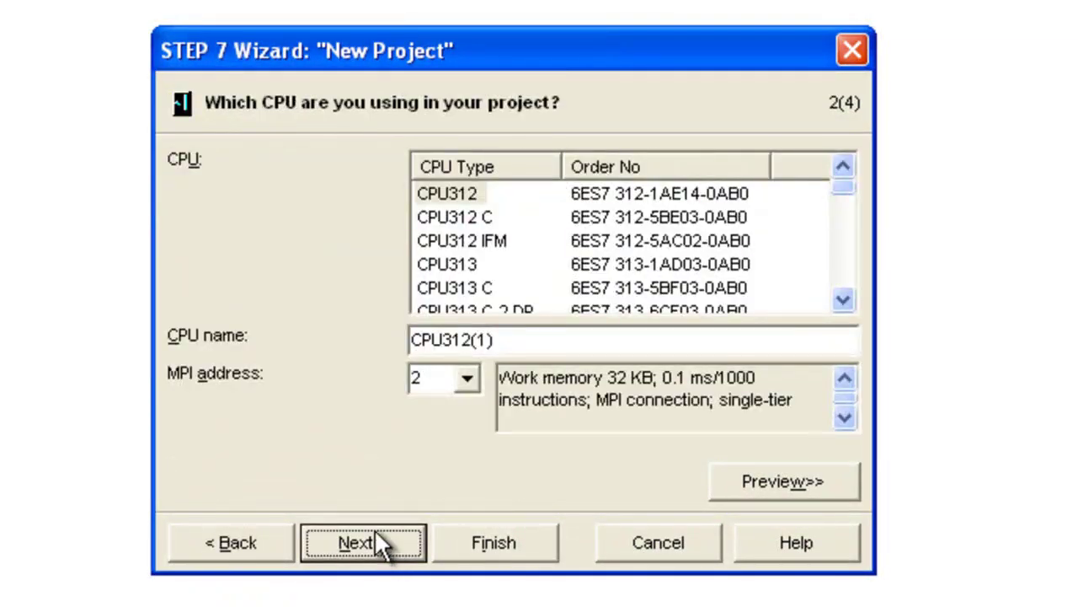
{"action": "left_click", "coordinate": [842, 300]}
{"action": "left_click", "coordinate": [843, 300]}
{"action": "left_click", "coordinate": [843, 300]}
{"action": "left_click", "coordinate": [842, 300]}
{"action": "left_click", "coordinate": [842, 300]}
{"action": "left_click", "coordinate": [842, 300]}
{"action": "left_click", "coordinate": [842, 300]}
{"action": "left_click", "coordinate": [843, 300]}
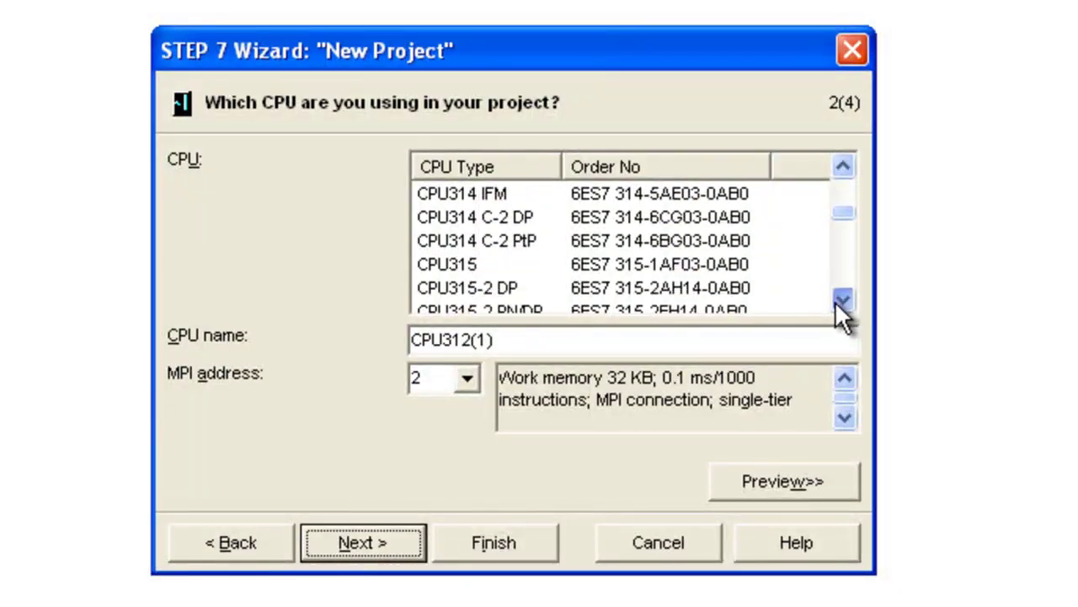
{"action": "left_click", "coordinate": [480, 287]}
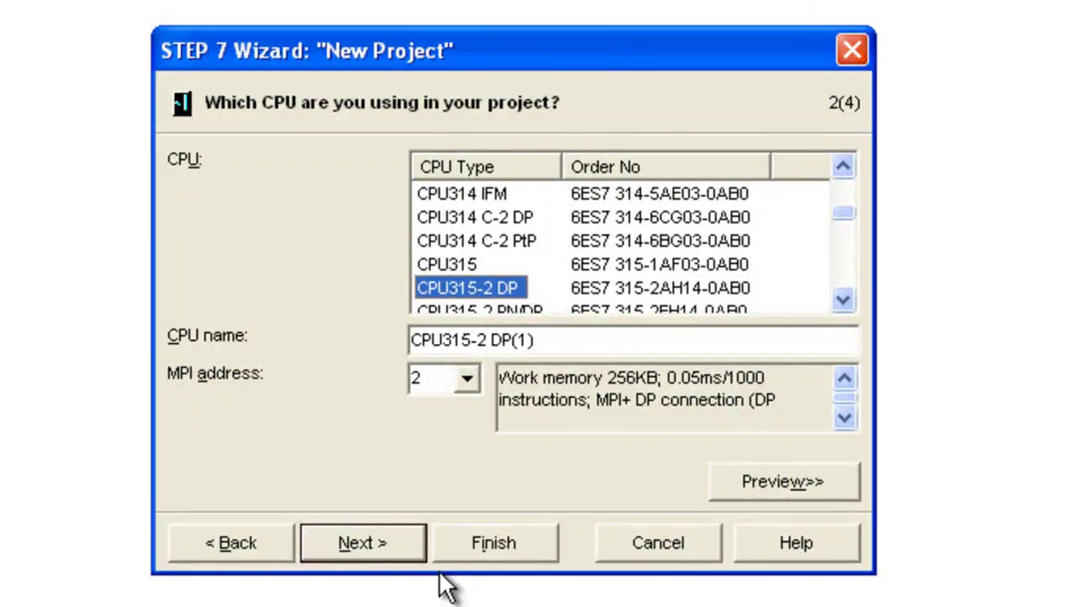
{"action": "left_click", "coordinate": [387, 546]}
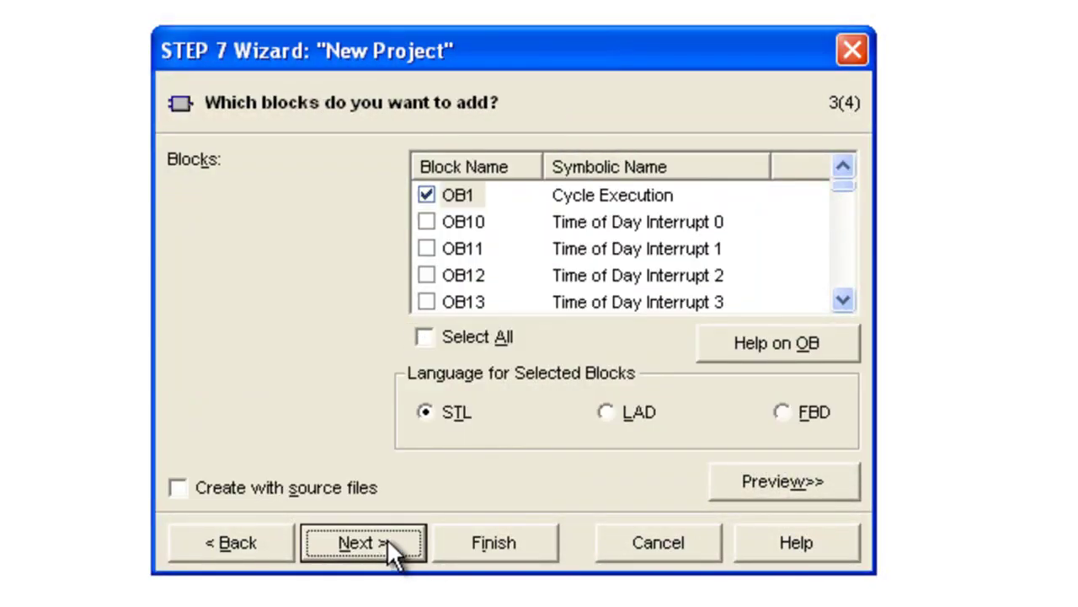
{"action": "left_click", "coordinate": [516, 543]}
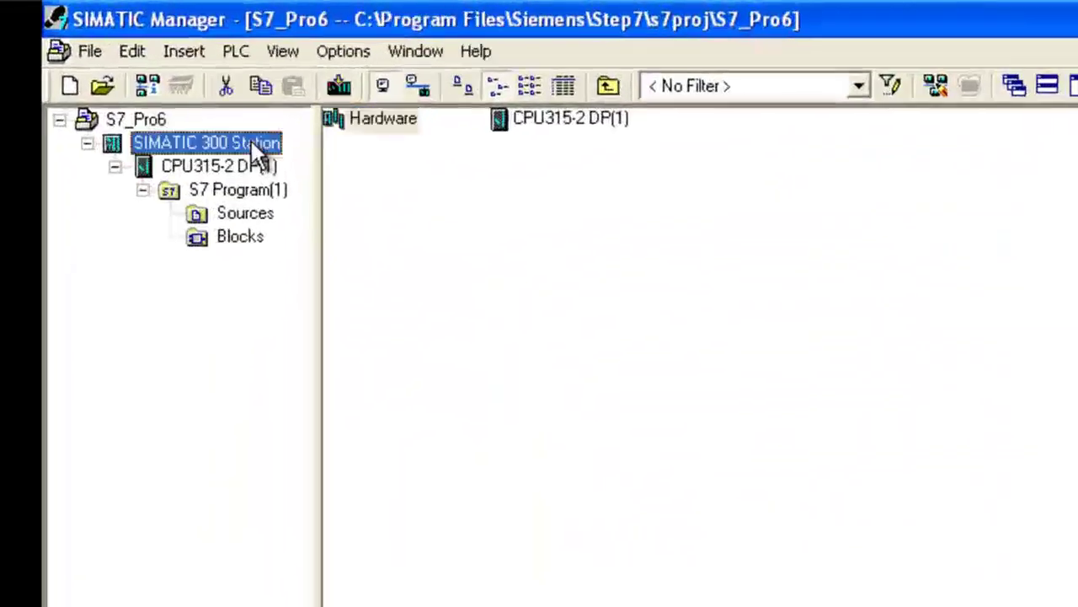
Step: Open the station's hardware in HW Config and launch the Install GSD File tool
{"action": "right_click", "coordinate": [361, 123]}
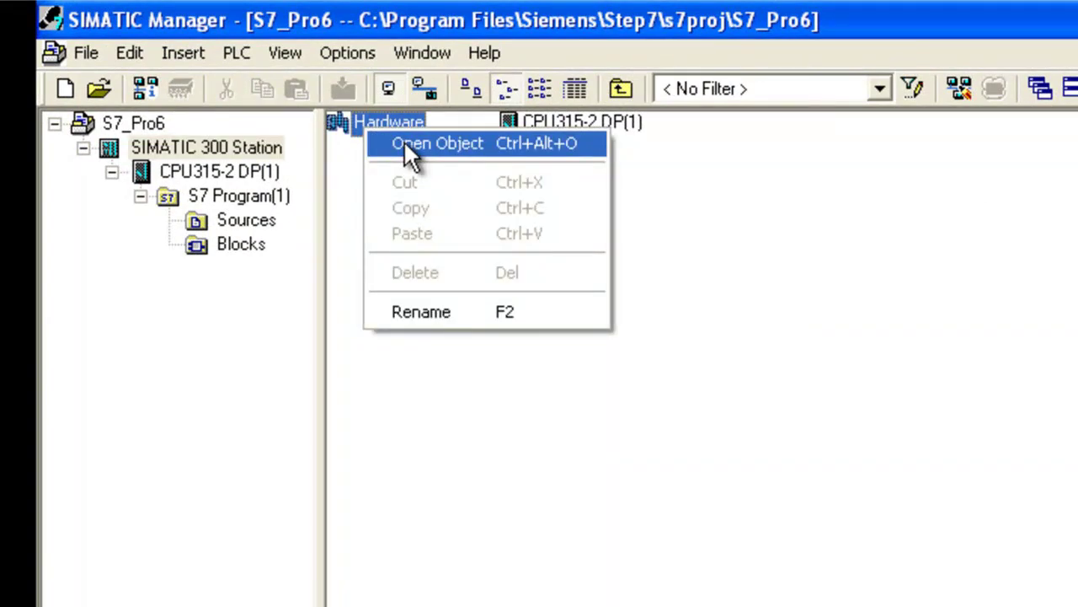
{"action": "left_click", "coordinate": [410, 152]}
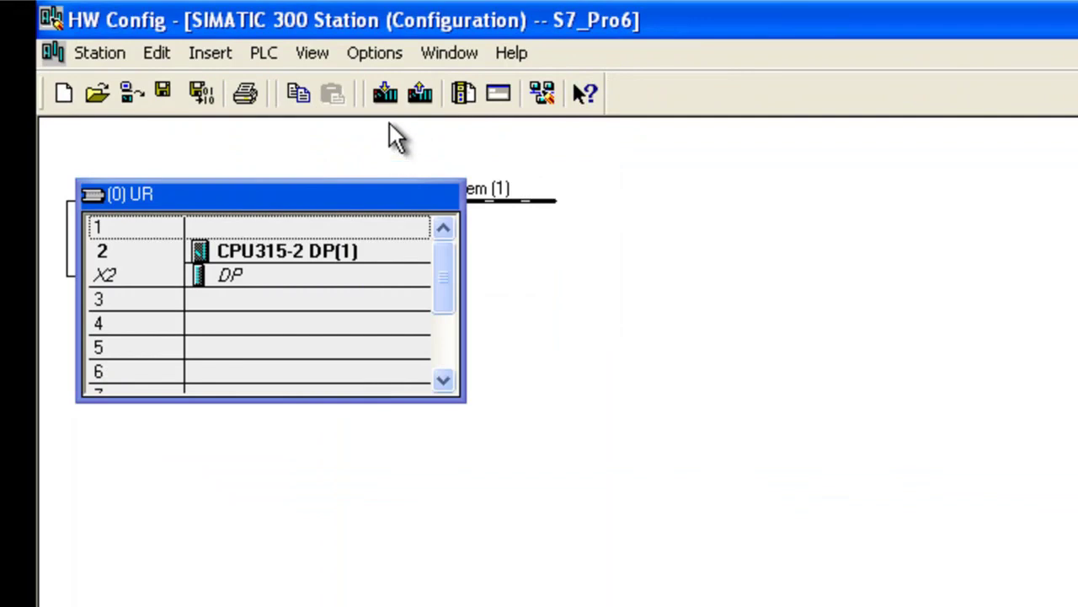
{"action": "left_click", "coordinate": [352, 57]}
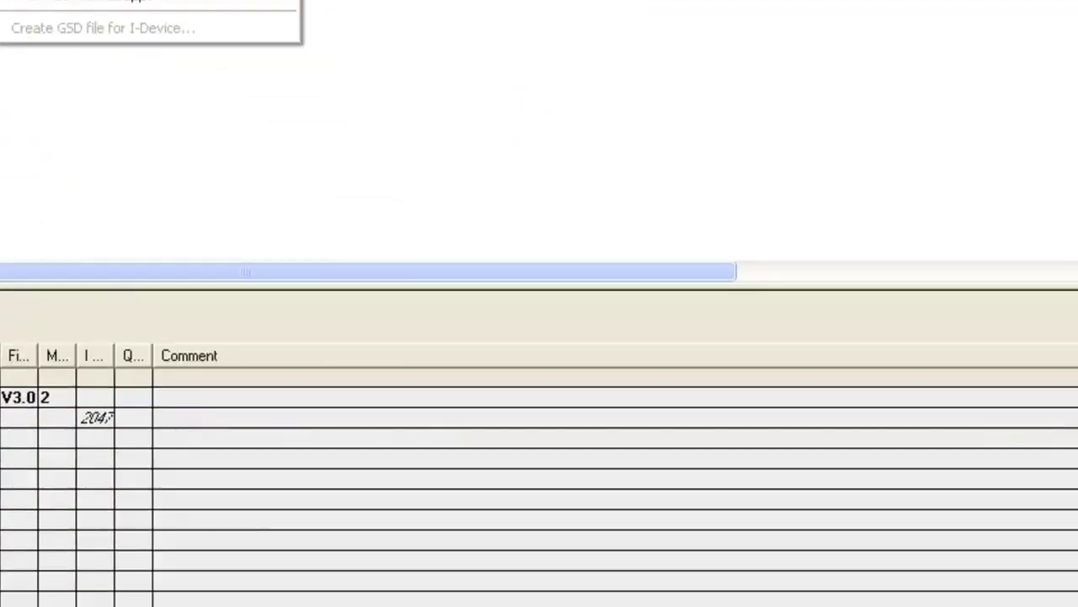
{"action": "left_click", "coordinate": [487, 331]}
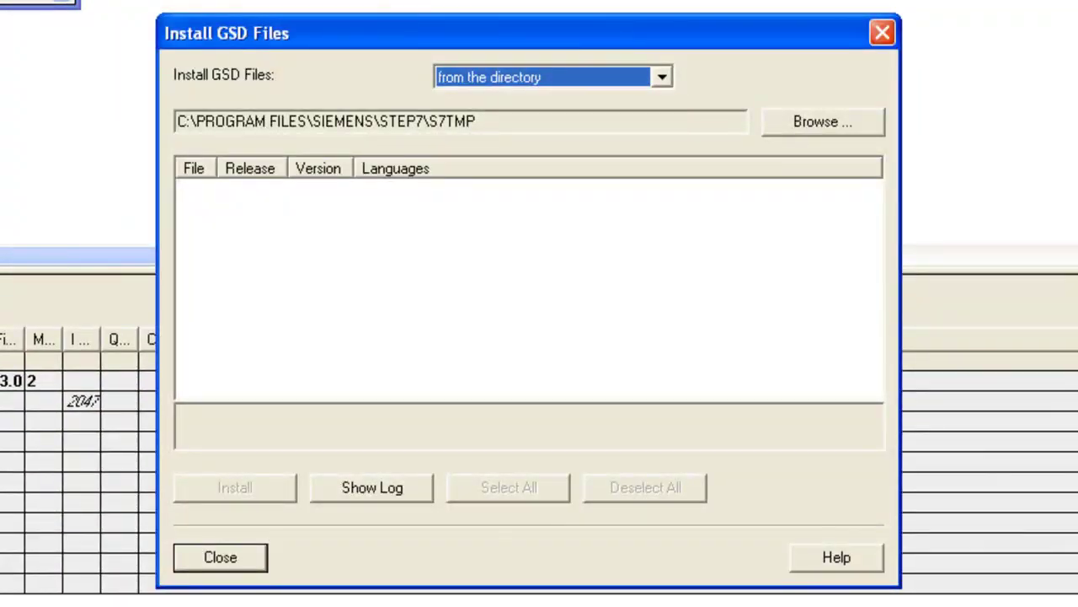
Step: Install pgwa05a5.gsd and prlx05a5.gsd from the Desktop folder
{"action": "left_click", "coordinate": [801, 126]}
{"action": "left_click_drag", "start_coordinate": [705, 321], "coordinate": [670, 200]}
{"action": "left_click", "coordinate": [418, 192]}
{"action": "left_click", "coordinate": [591, 479]}
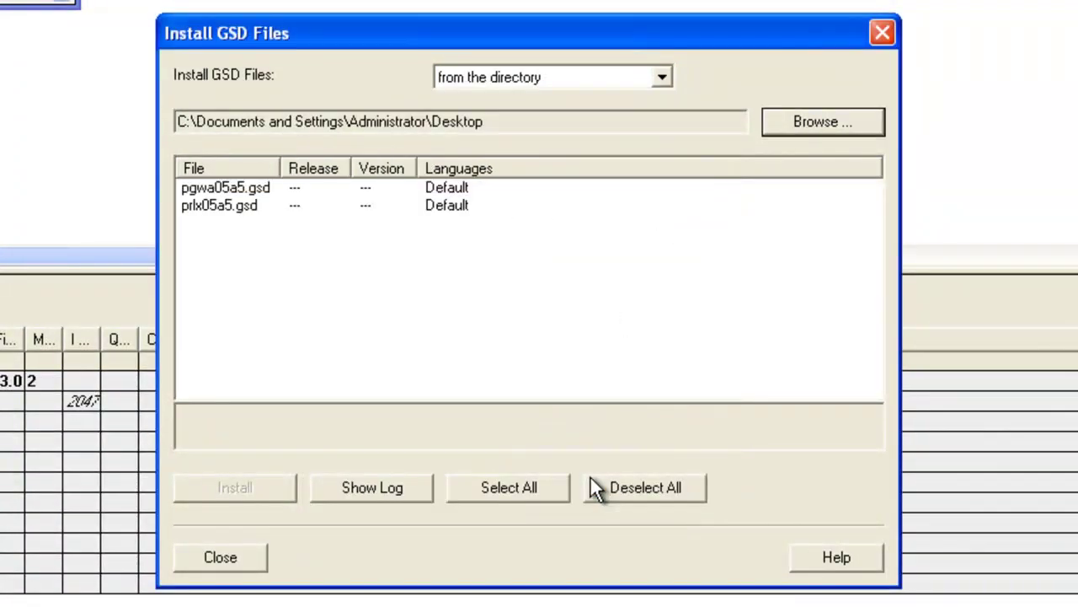
{"action": "left_click", "coordinate": [242, 193]}
{"action": "left_click", "coordinate": [247, 206], "text": "shift"}
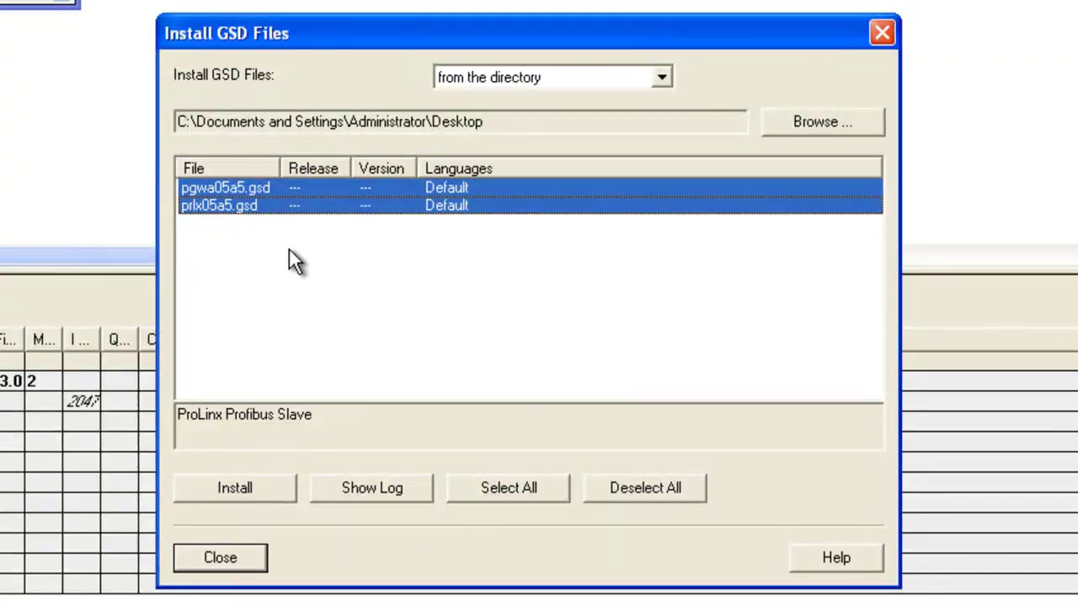
{"action": "left_click", "coordinate": [261, 487]}
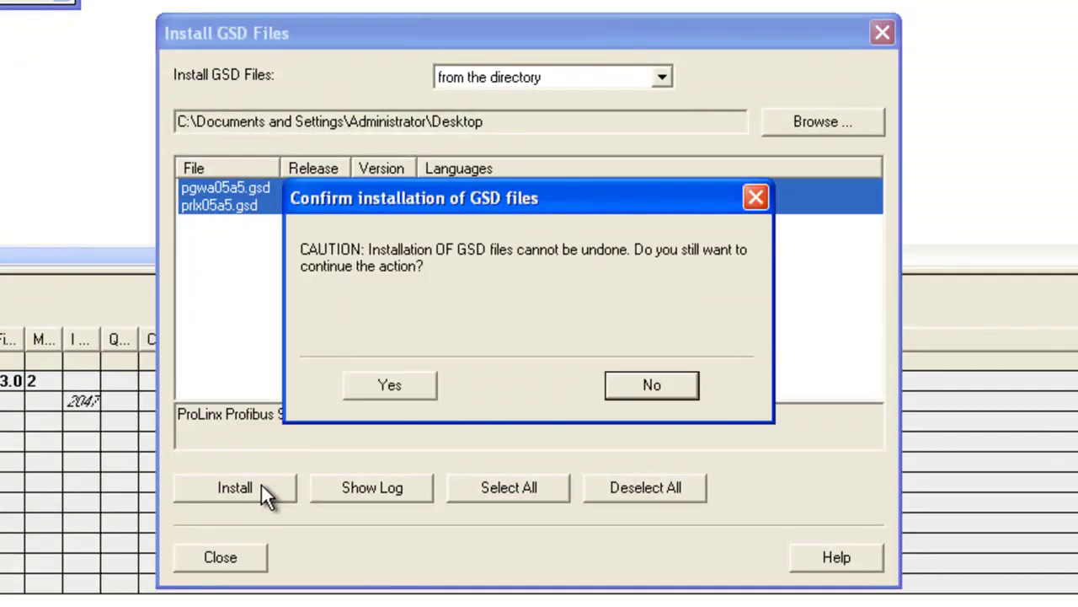
{"action": "left_click", "coordinate": [391, 386]}
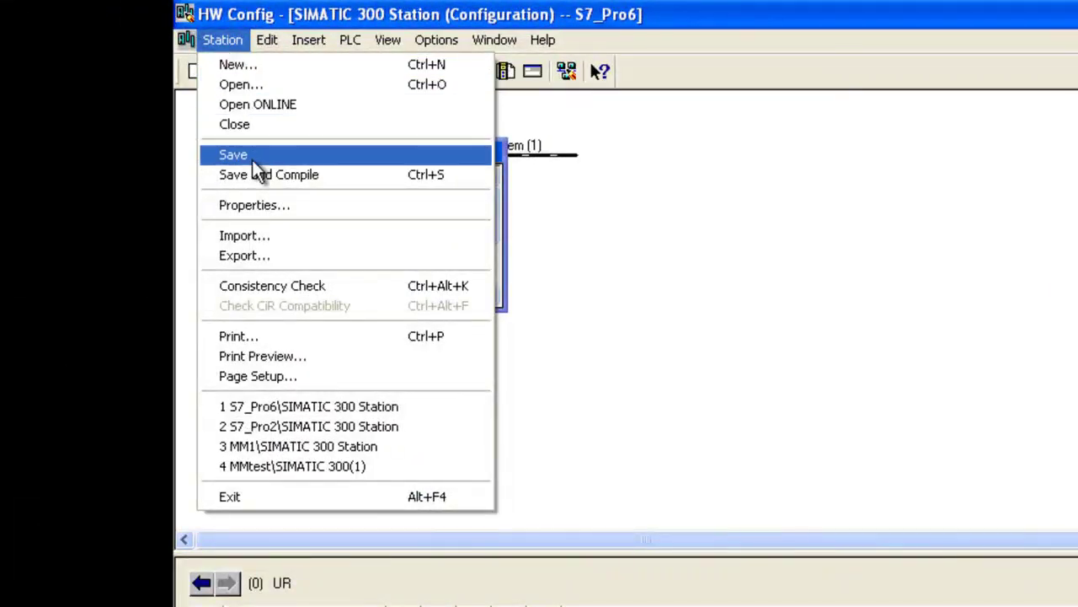
Step: Save and compile the station, close HW Config, and show S7 Program(1) under CPU315-2 DP(1)
{"action": "left_click", "coordinate": [257, 175]}
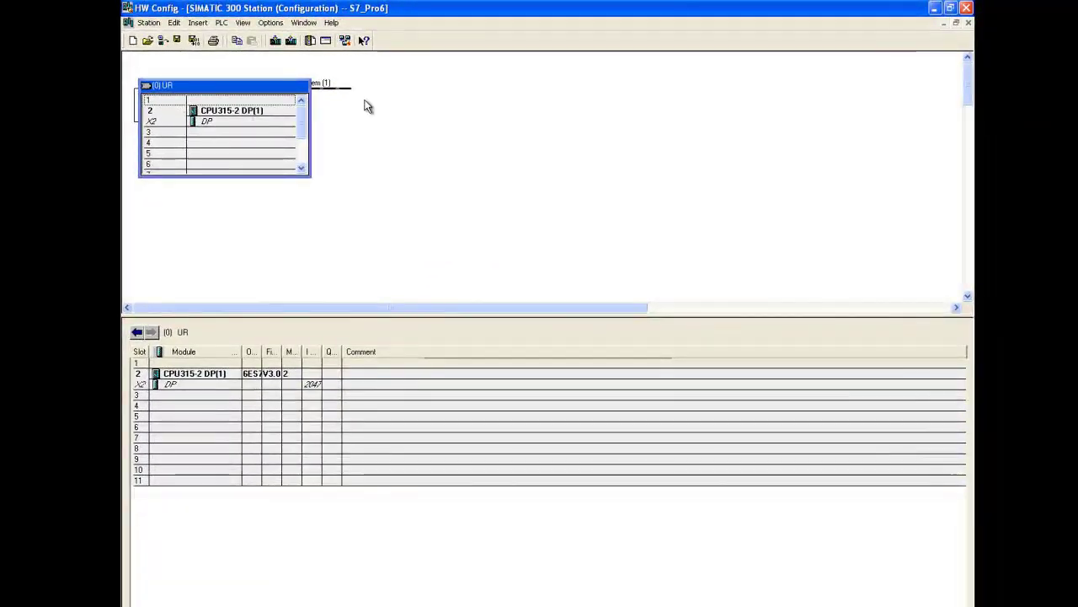
{"action": "left_click", "coordinate": [967, 8]}
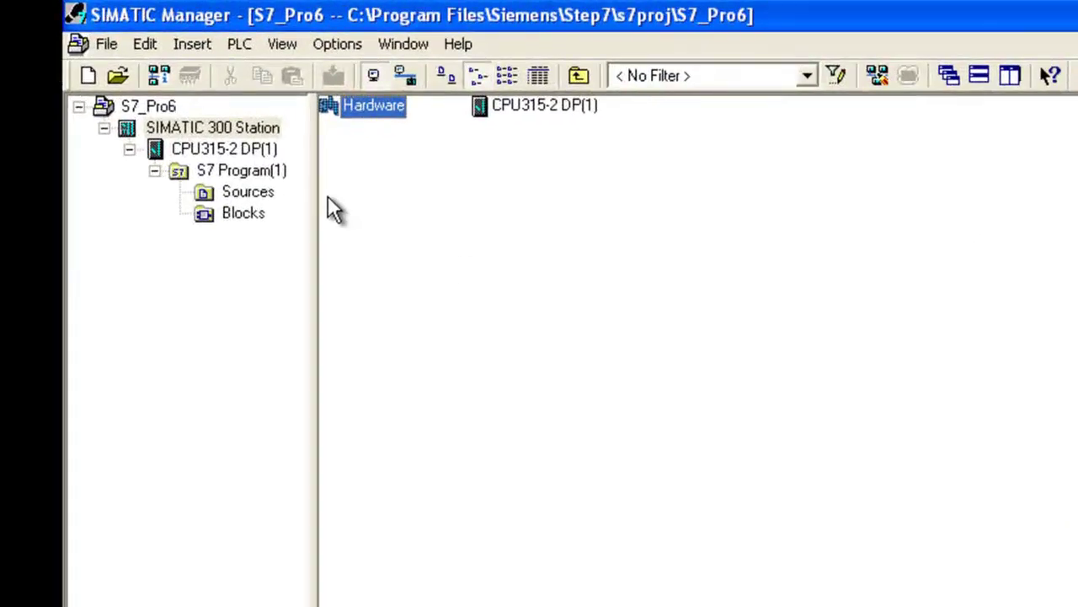
{"action": "left_click", "coordinate": [250, 146]}
{"action": "left_click", "coordinate": [259, 171]}
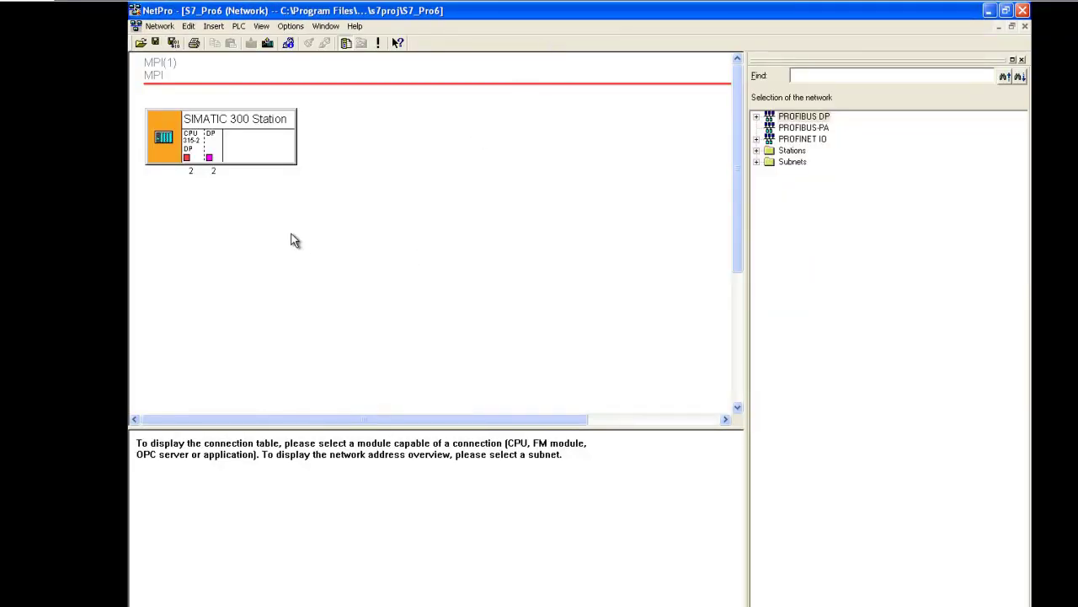
Step: Place the ProLinx Profibus Slave from Additional Field Devices > Gateway on the CPU's DP network, creating a new DP master system
{"action": "left_click", "coordinate": [212, 148]}
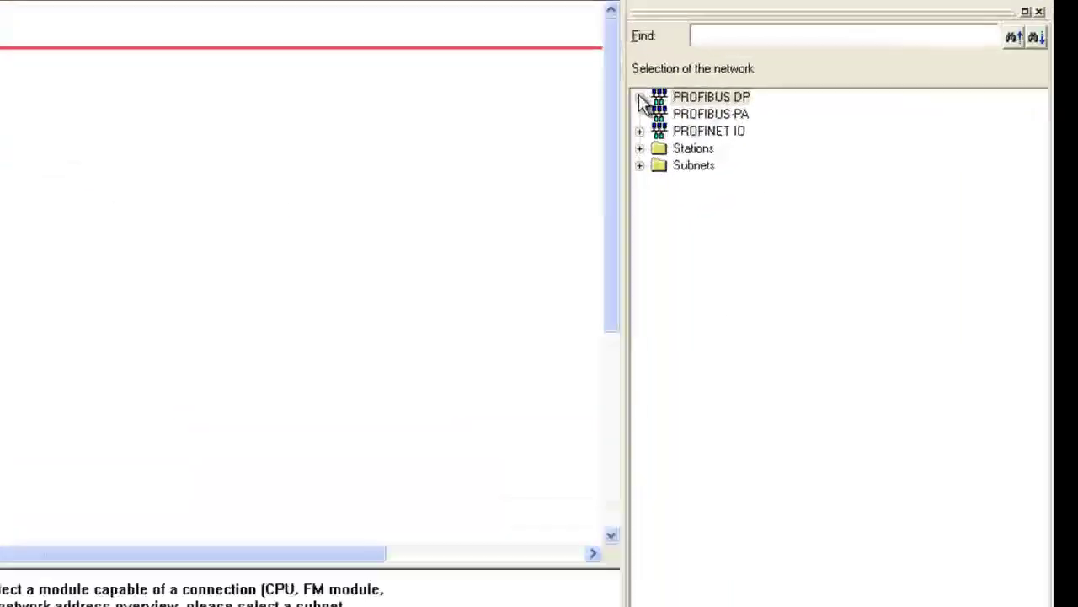
{"action": "left_click", "coordinate": [640, 97]}
{"action": "left_click", "coordinate": [660, 115]}
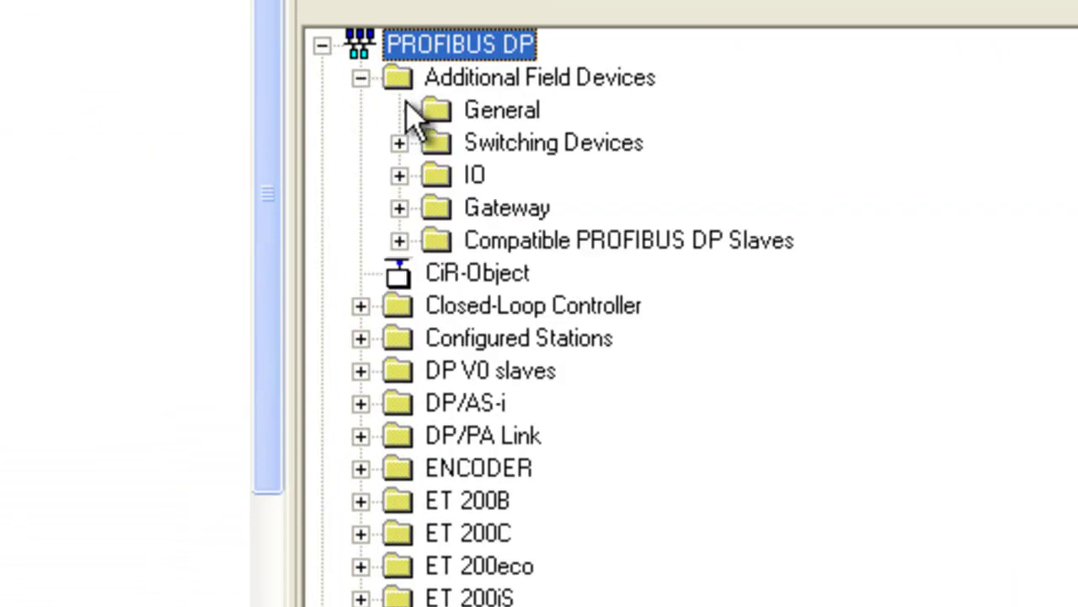
{"action": "left_click", "coordinate": [399, 208]}
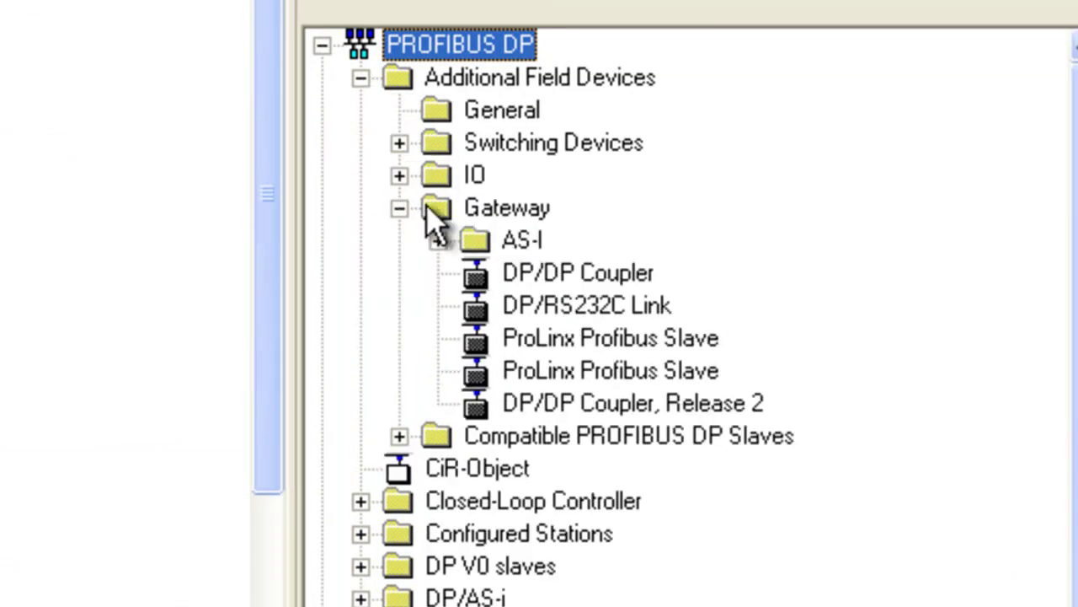
{"action": "left_click", "coordinate": [653, 338]}
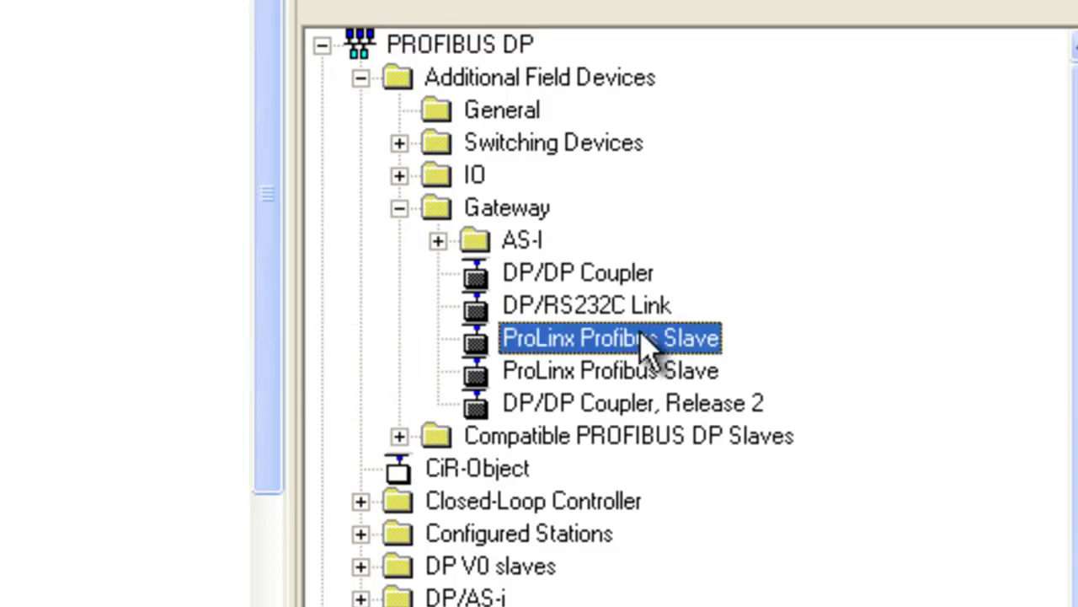
{"action": "left_click_drag", "start_coordinate": [649, 339], "coordinate": [0, 267]}
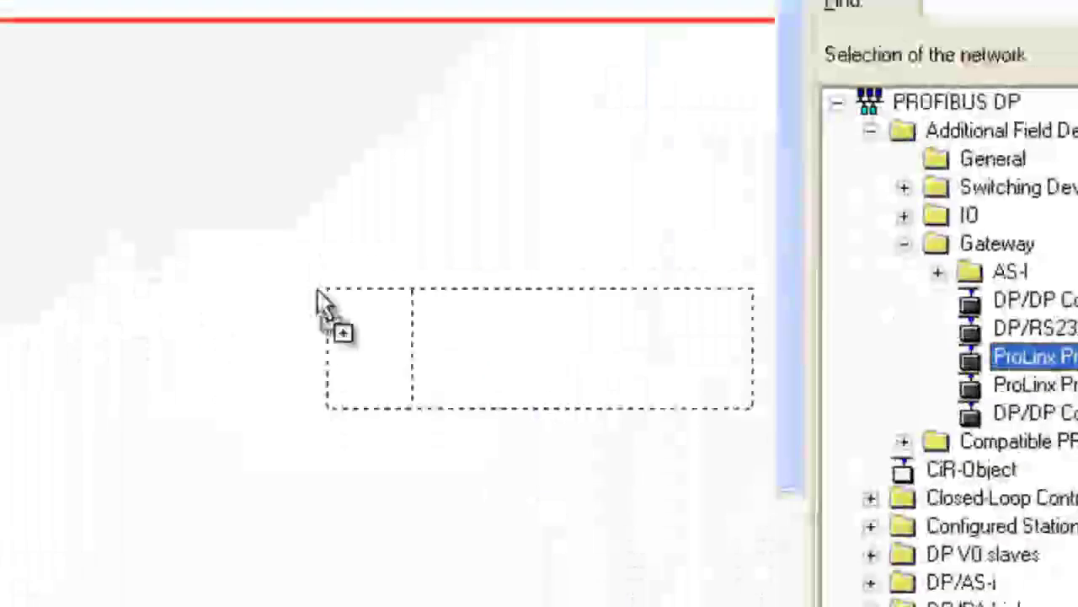
{"action": "left_click_drag", "start_coordinate": [319, 292], "coordinate": [0, 394]}
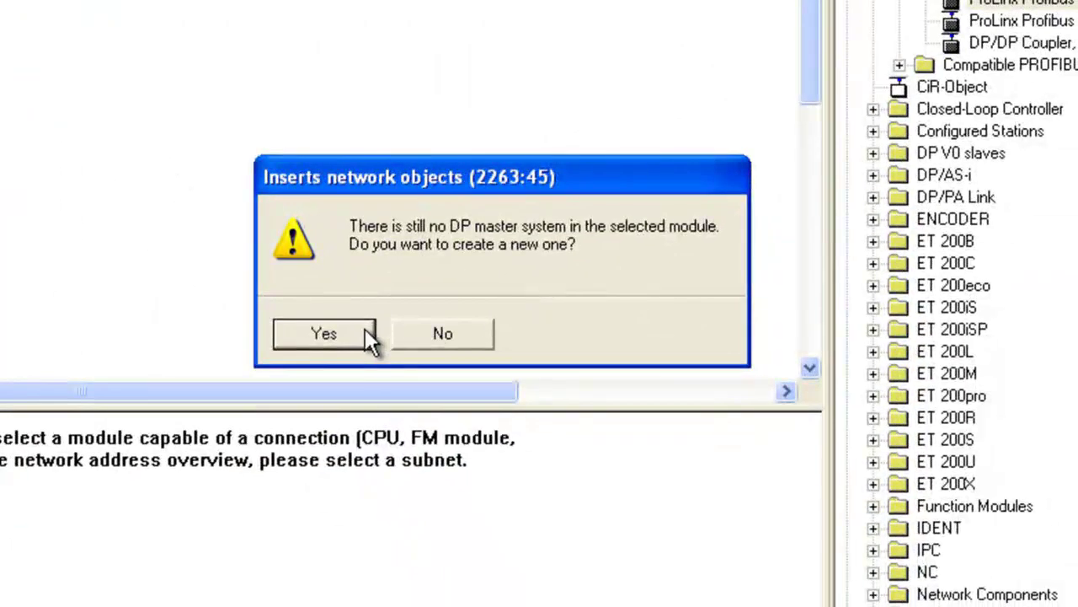
{"action": "left_click", "coordinate": [355, 327]}
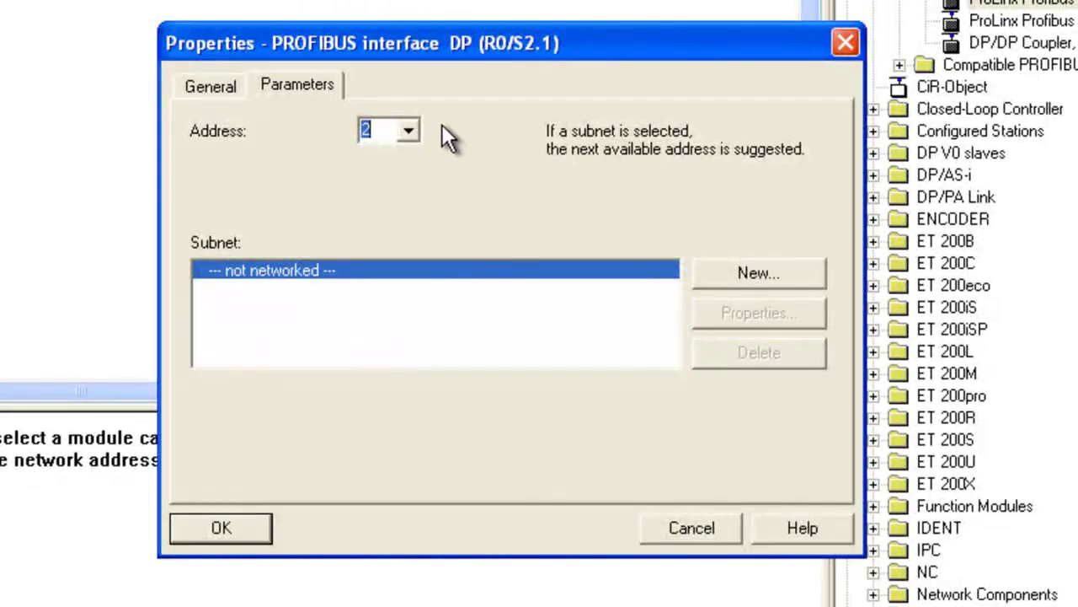
Step: Set the DP interface address to 1 and create a new 1.5 Mbps DP-profile PROFIBUS(1) subnet
{"action": "left_click", "coordinate": [409, 131]}
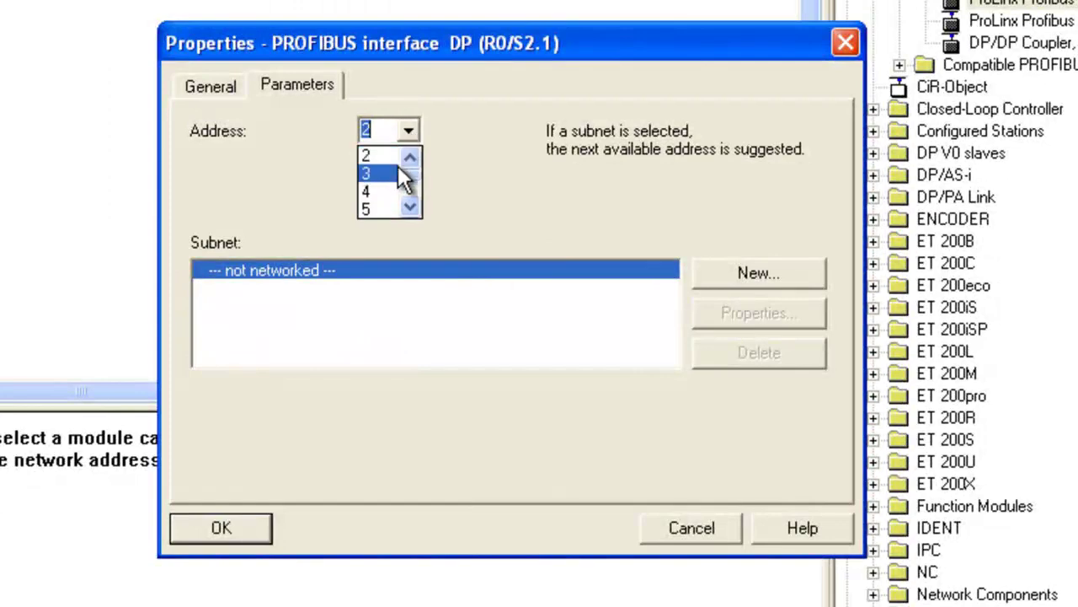
{"action": "left_click", "coordinate": [409, 159]}
{"action": "left_click", "coordinate": [376, 153]}
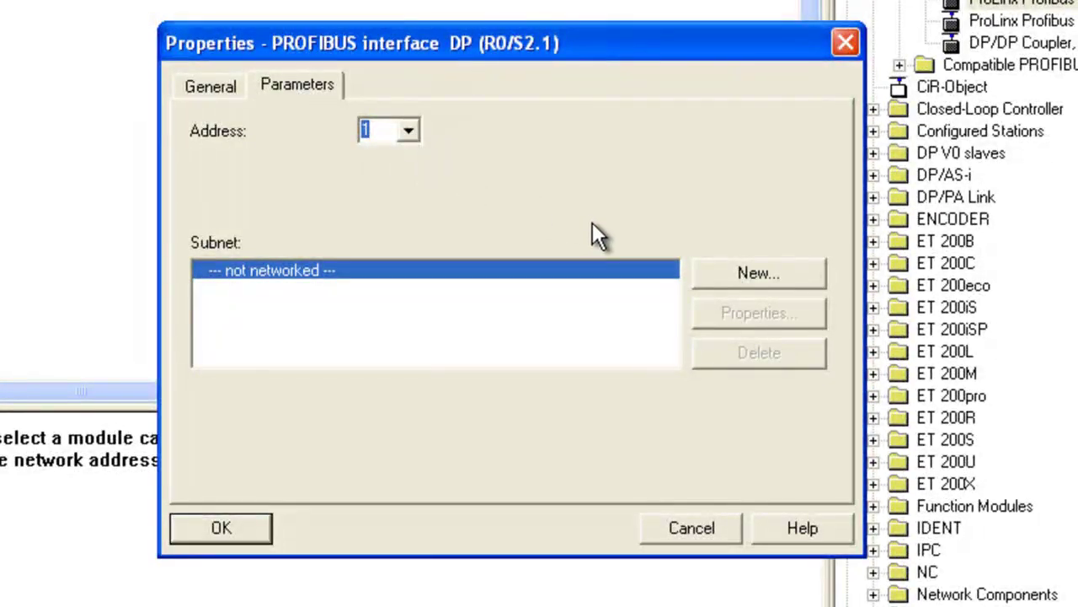
{"action": "left_click", "coordinate": [758, 273]}
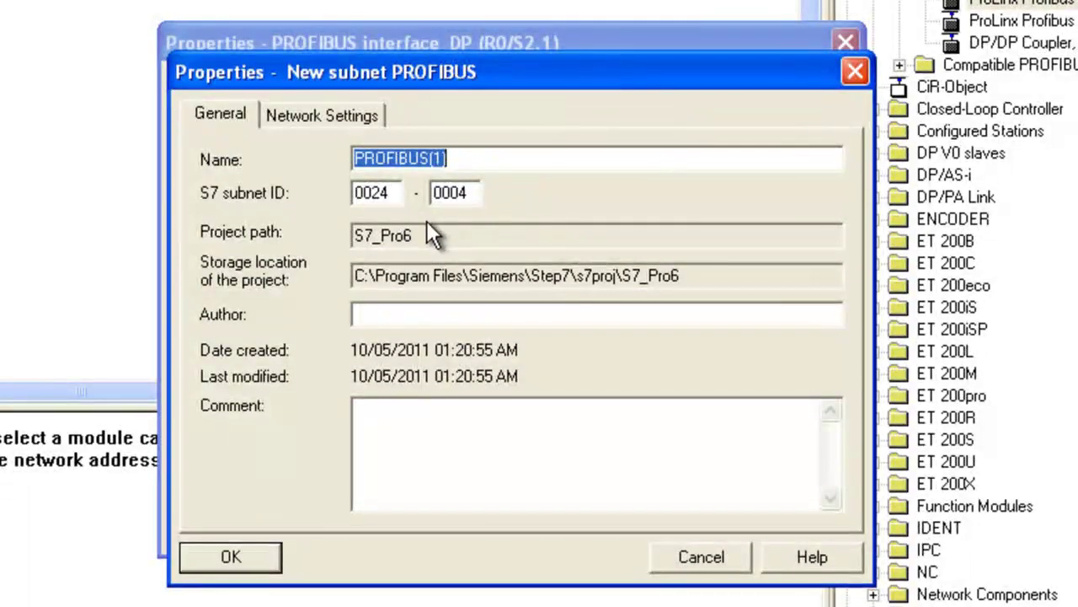
{"action": "left_click", "coordinate": [313, 119]}
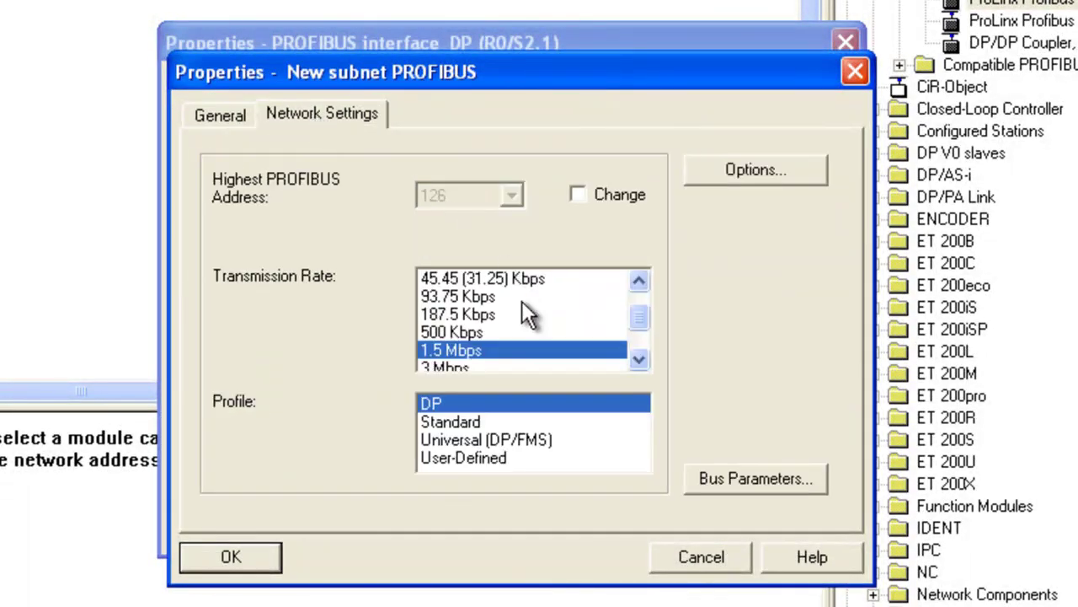
{"action": "left_click", "coordinate": [639, 359]}
{"action": "left_click", "coordinate": [639, 359]}
{"action": "left_click", "coordinate": [639, 359]}
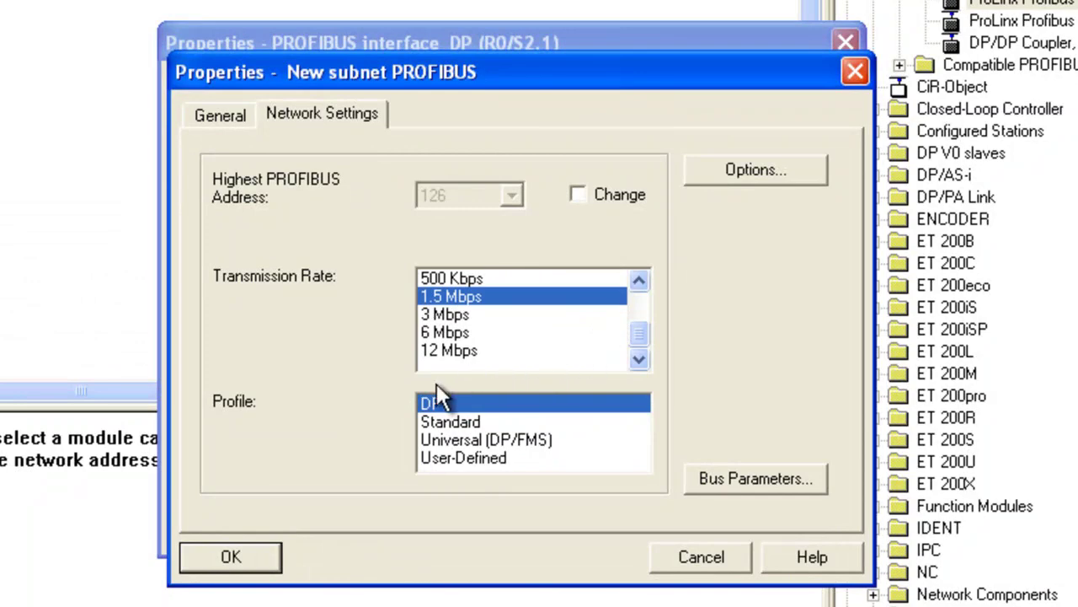
{"action": "left_click", "coordinate": [244, 557]}
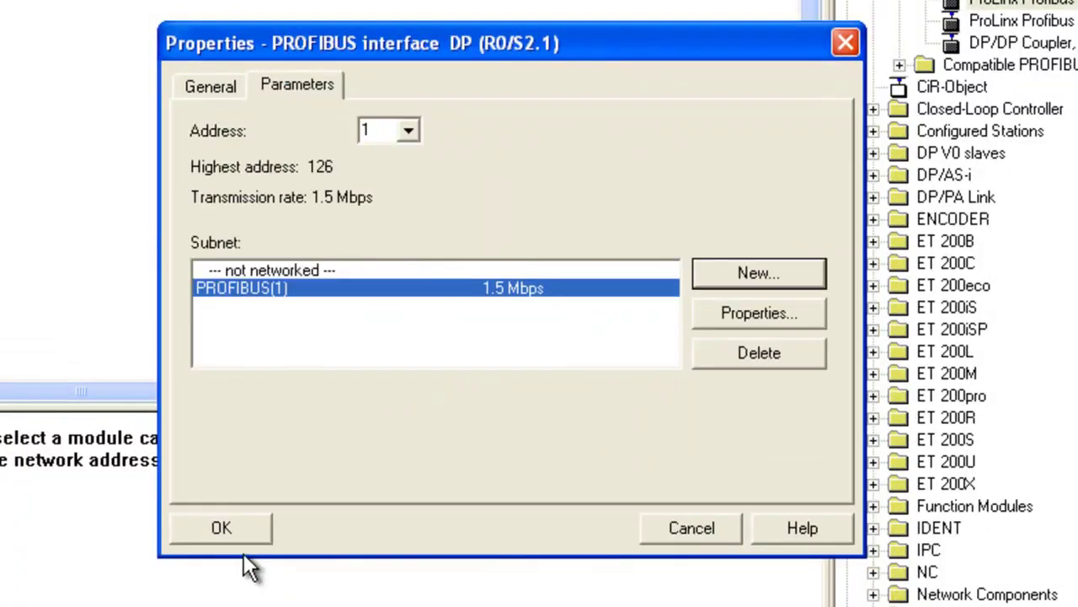
{"action": "left_click", "coordinate": [221, 527]}
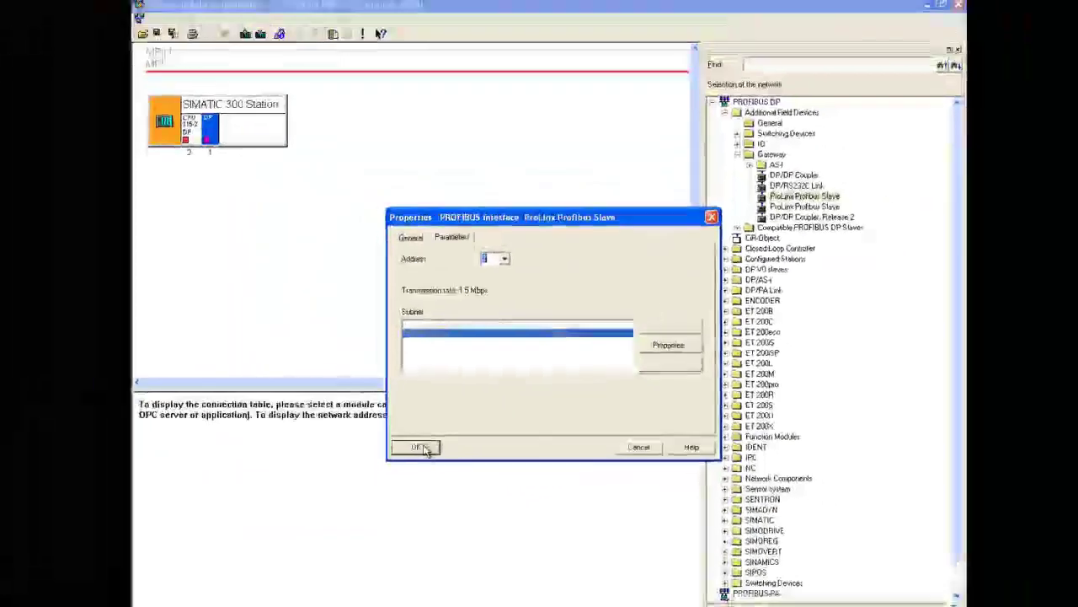
{"action": "left_click", "coordinate": [229, 528]}
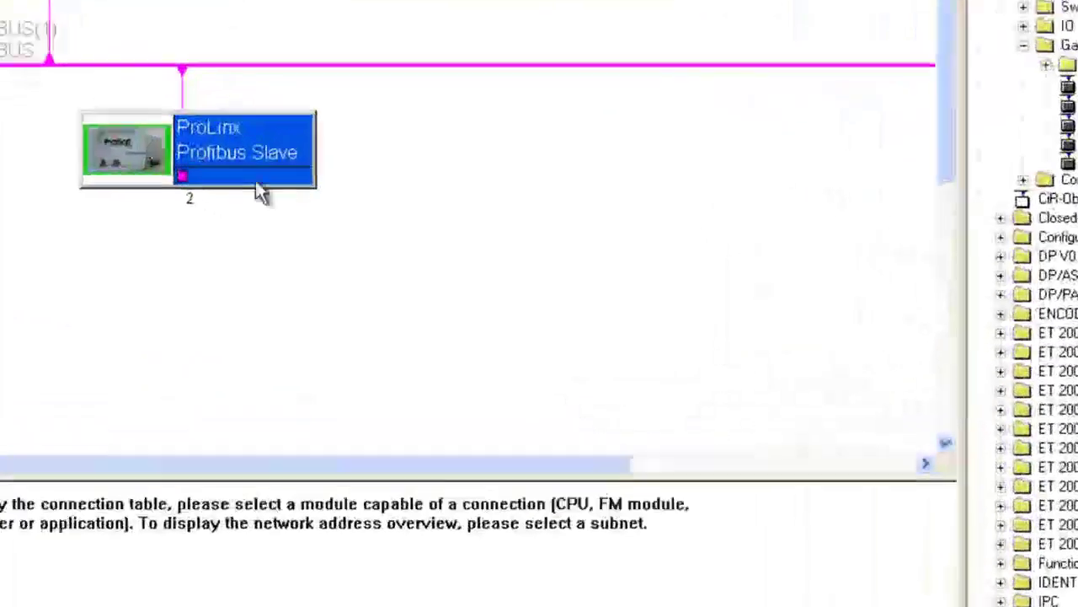
Step: Open the ProLinx slave in HW Config and insert a 16 Words Input module into slot 1
{"action": "right_click", "coordinate": [164, 149]}
{"action": "left_click", "coordinate": [249, 153]}
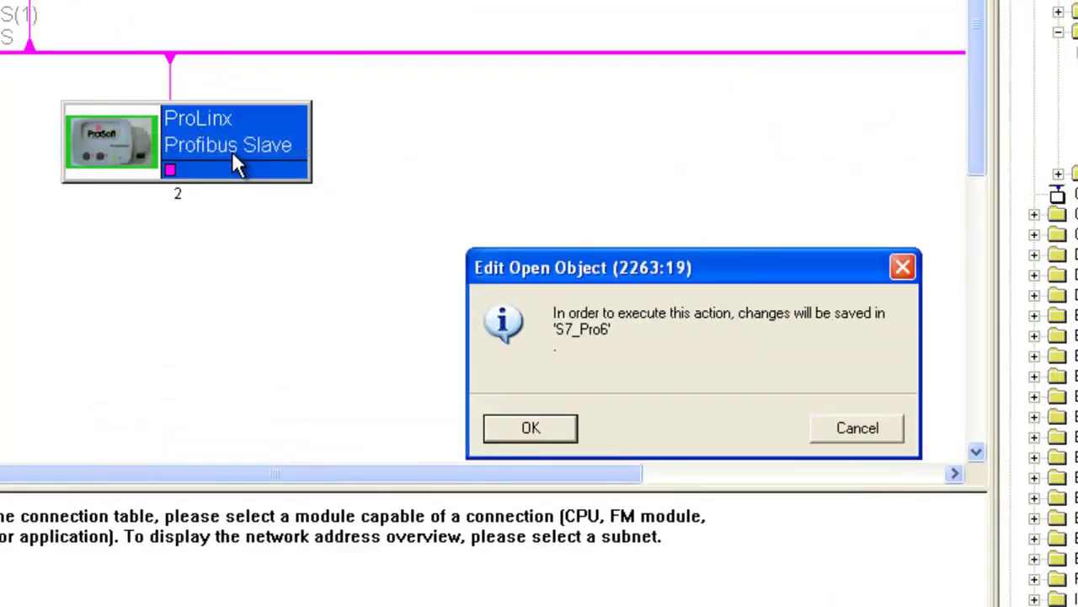
{"action": "left_click", "coordinate": [530, 428]}
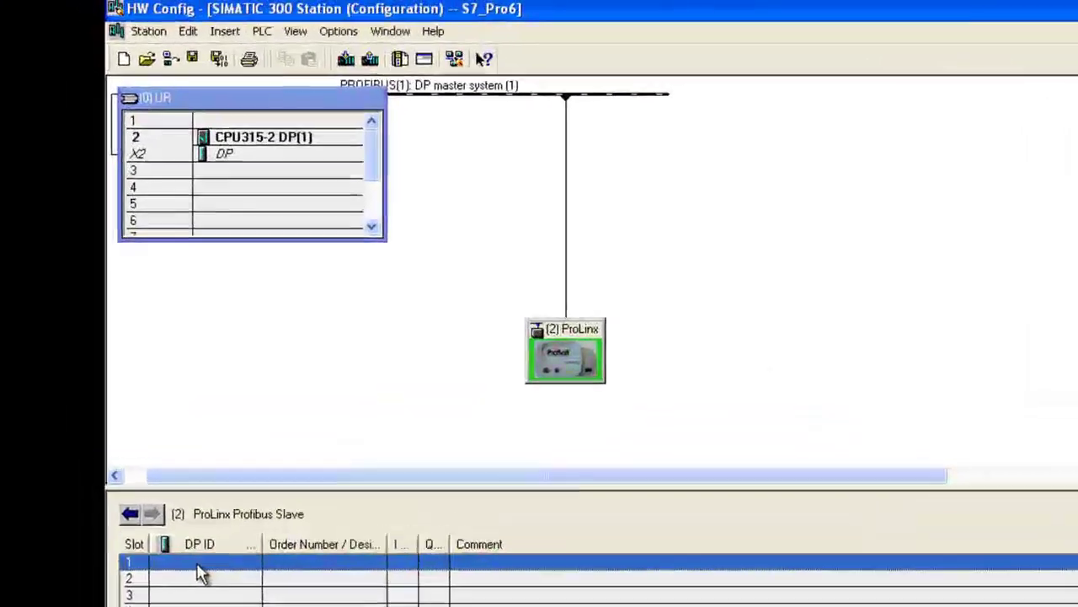
{"action": "right_click", "coordinate": [127, 377]}
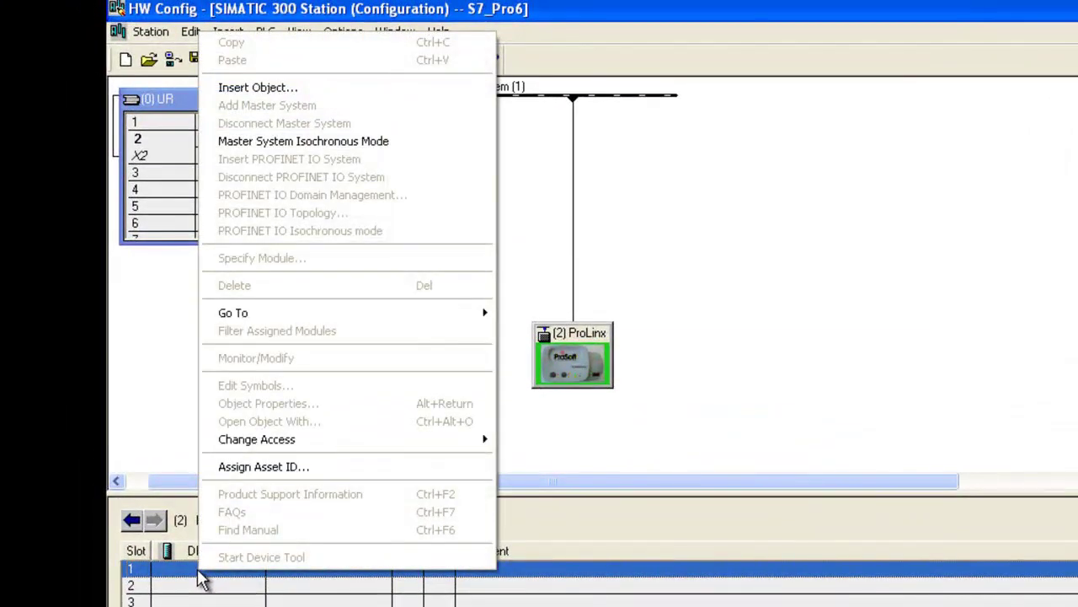
{"action": "left_click", "coordinate": [403, 89]}
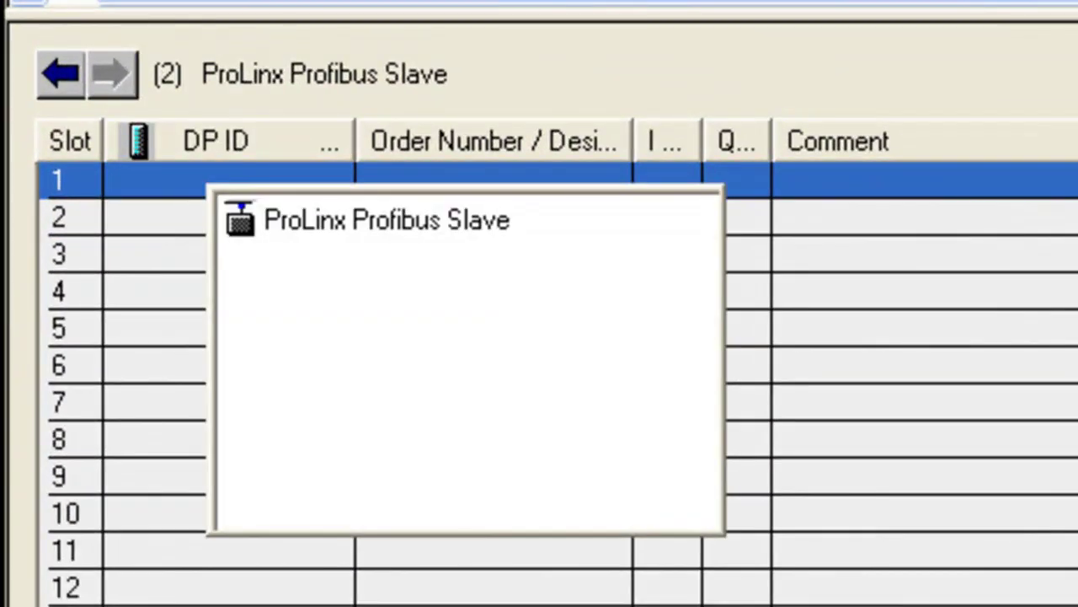
{"action": "mouse_move", "coordinate": [394, 225]}
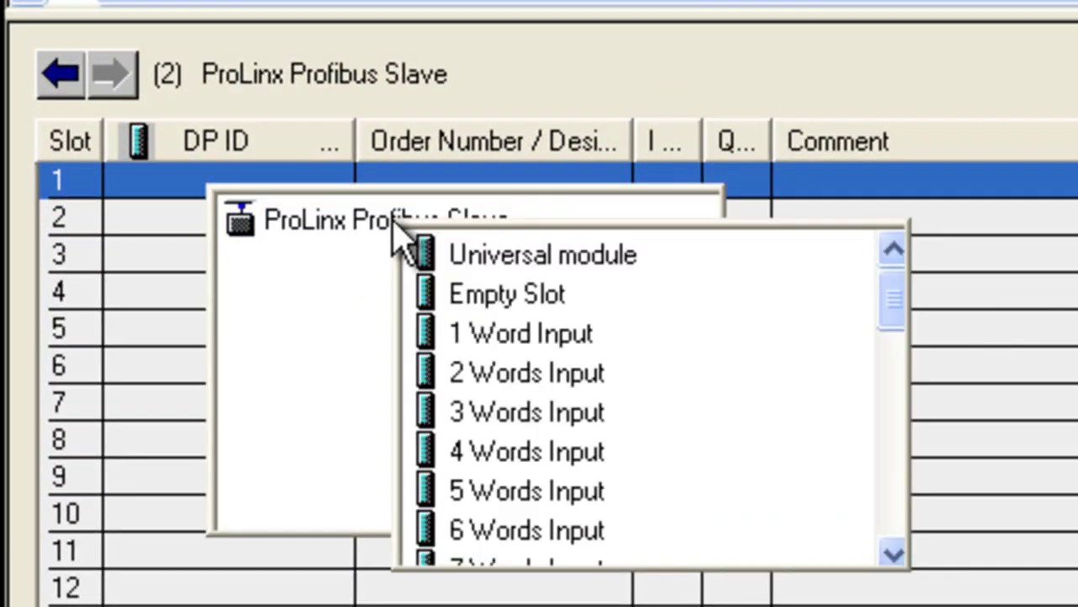
{"action": "left_click_drag", "start_coordinate": [905, 326], "coordinate": [910, 430]}
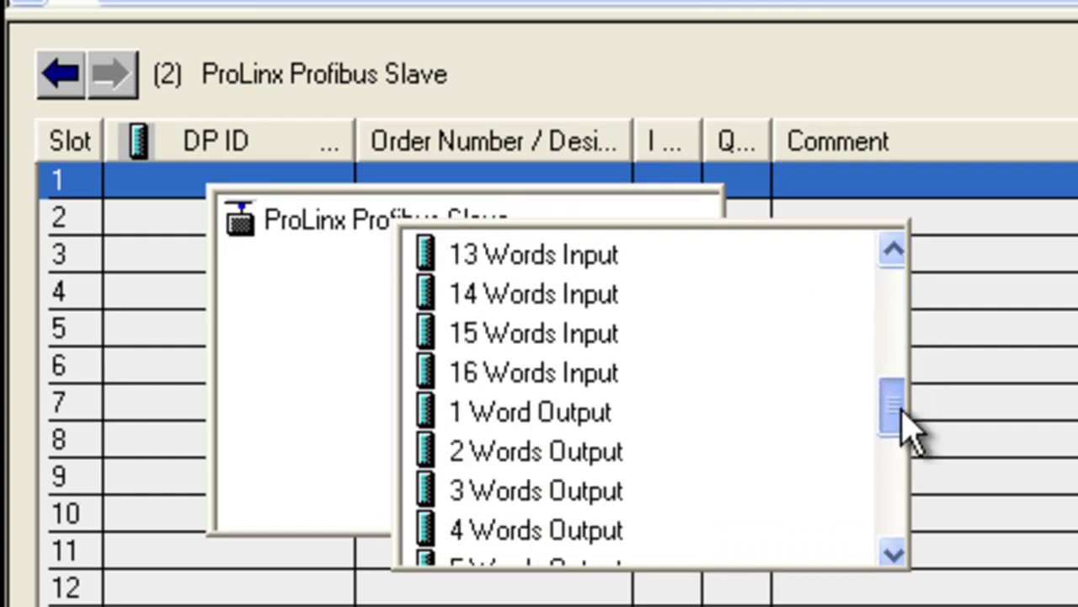
{"action": "left_click", "coordinate": [590, 383]}
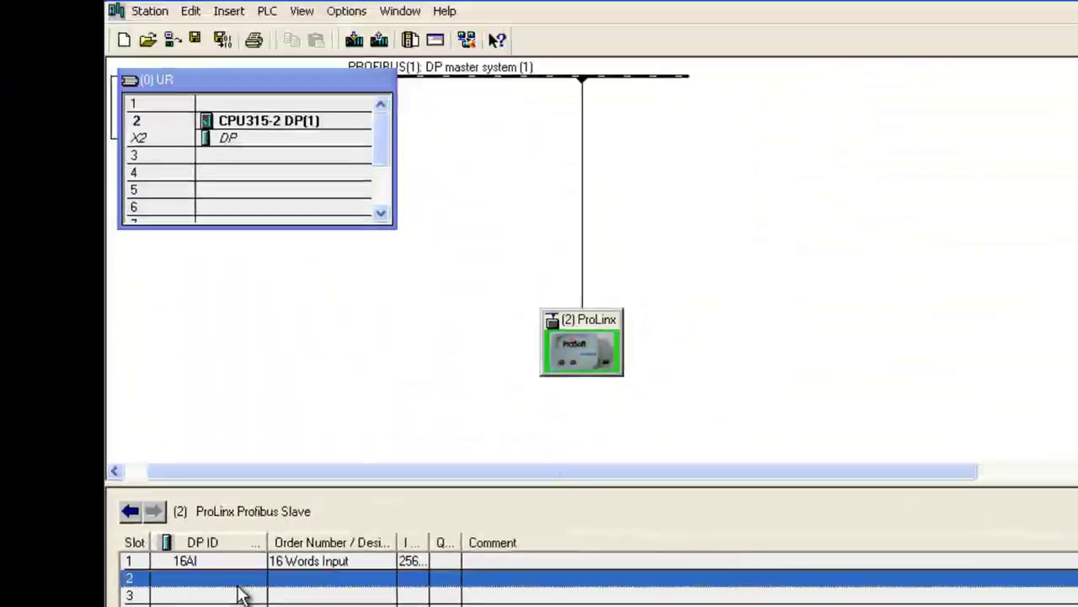
Step: Insert a 16 Words Output module into slot 2 and close the station window
{"action": "right_click", "coordinate": [240, 589]}
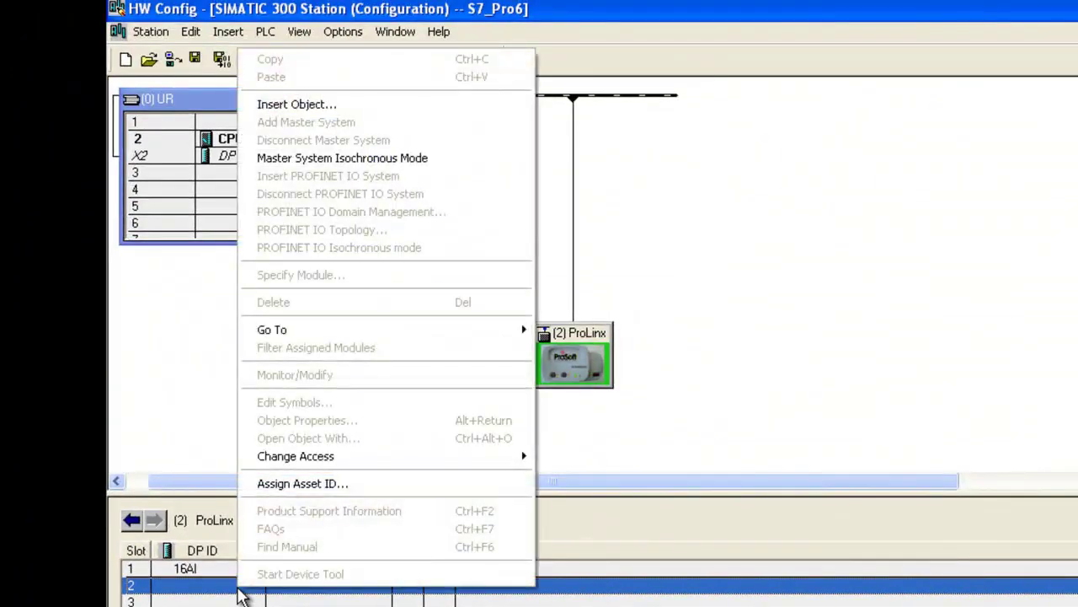
{"action": "left_click", "coordinate": [379, 103]}
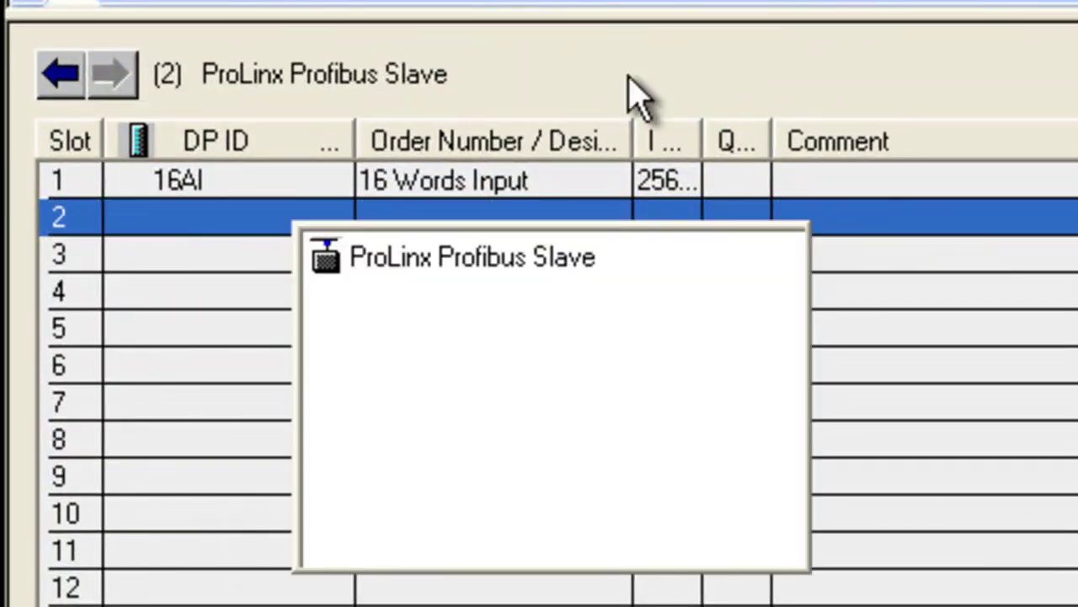
{"action": "mouse_move", "coordinate": [549, 250]}
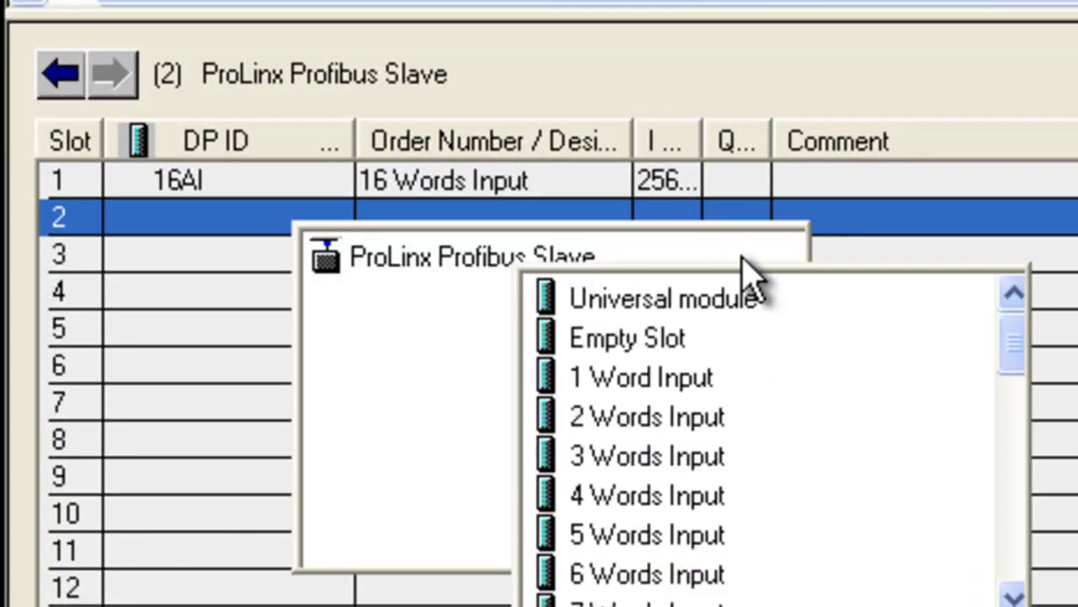
{"action": "scroll", "coordinate": [731, 337], "scroll_direction": "down", "scroll_amount": 9}
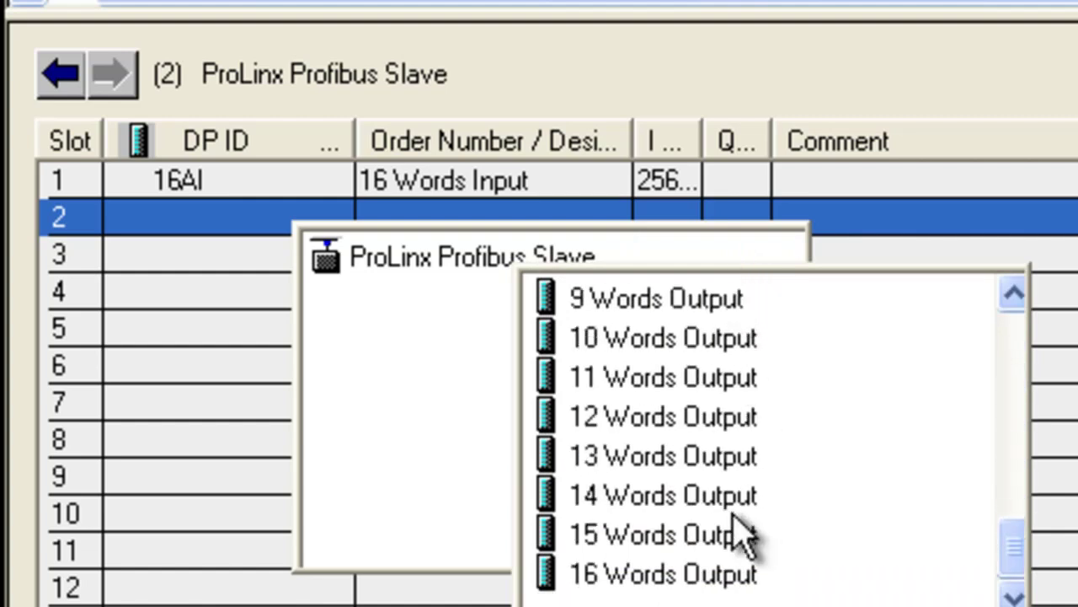
{"action": "left_click", "coordinate": [730, 575]}
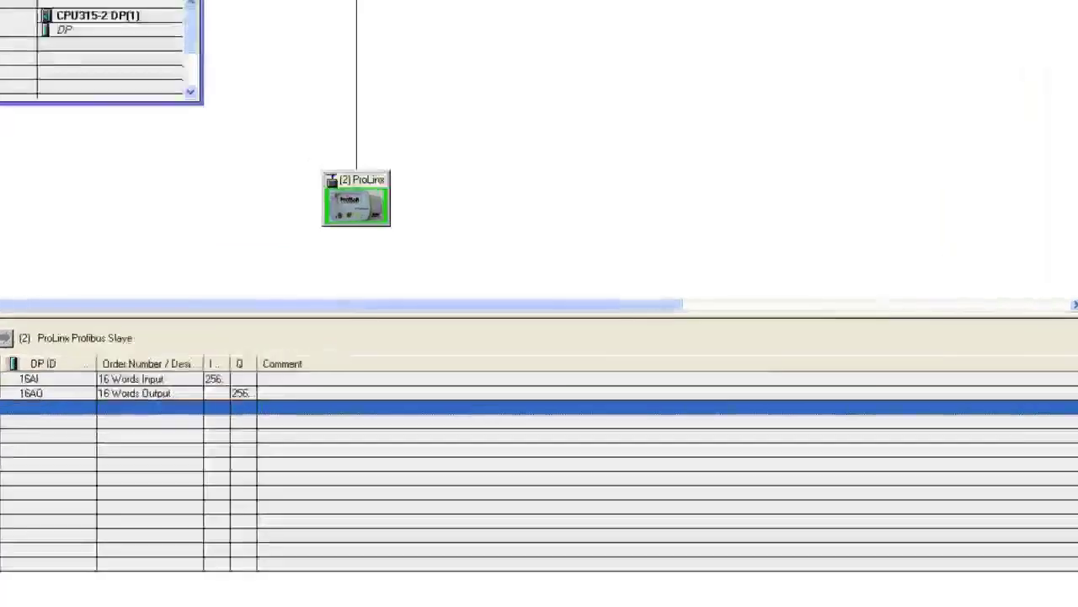
{"action": "left_click", "coordinate": [952, 19]}
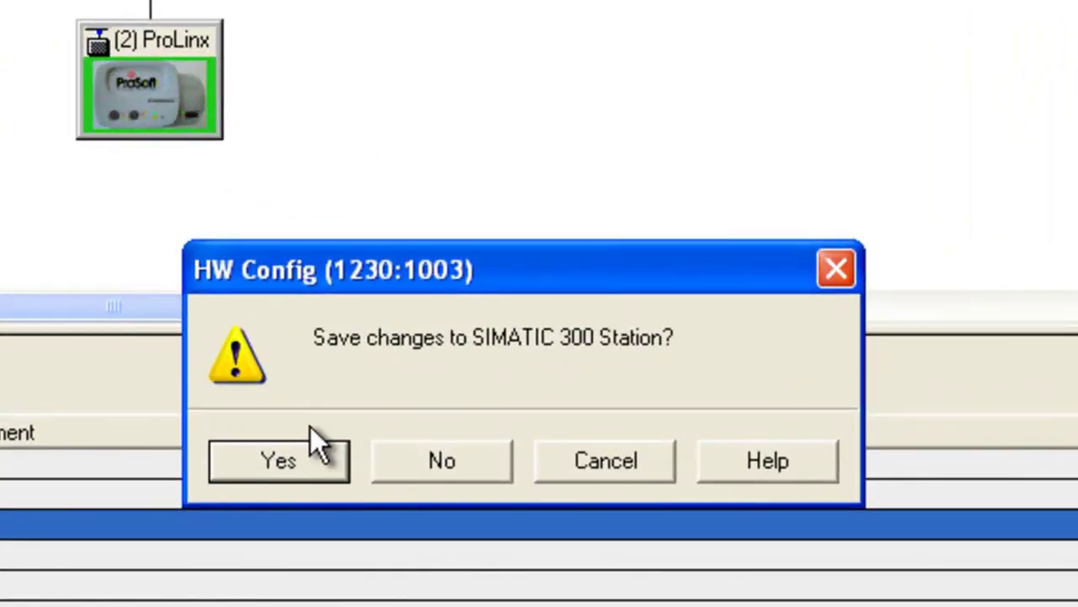
Step: Save the station changes, then save and compile the network and close the error-free consistency results
{"action": "left_click", "coordinate": [299, 462]}
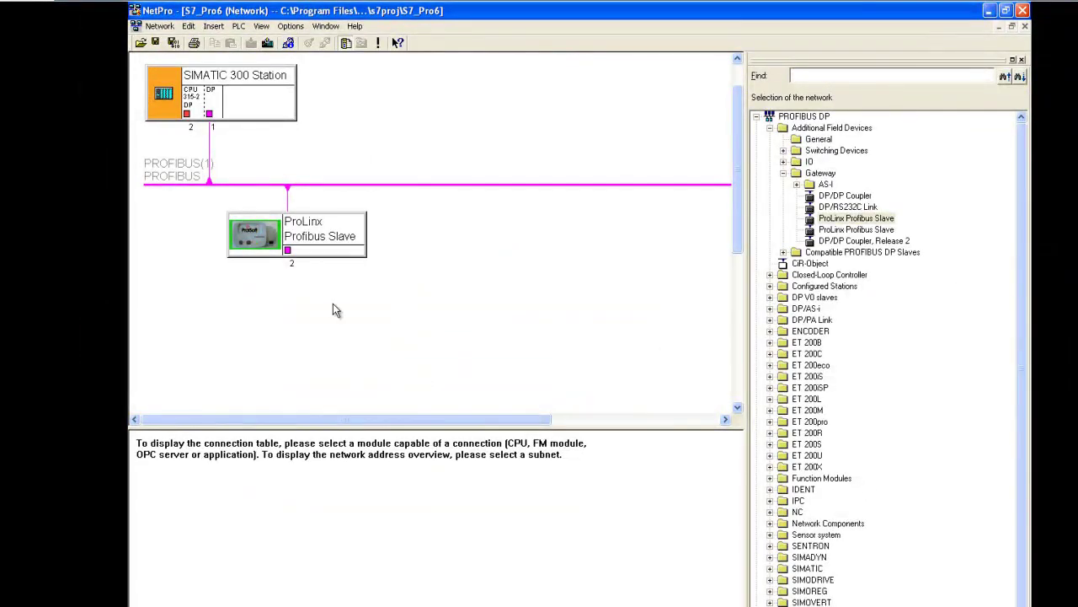
{"action": "left_click", "coordinate": [159, 26]}
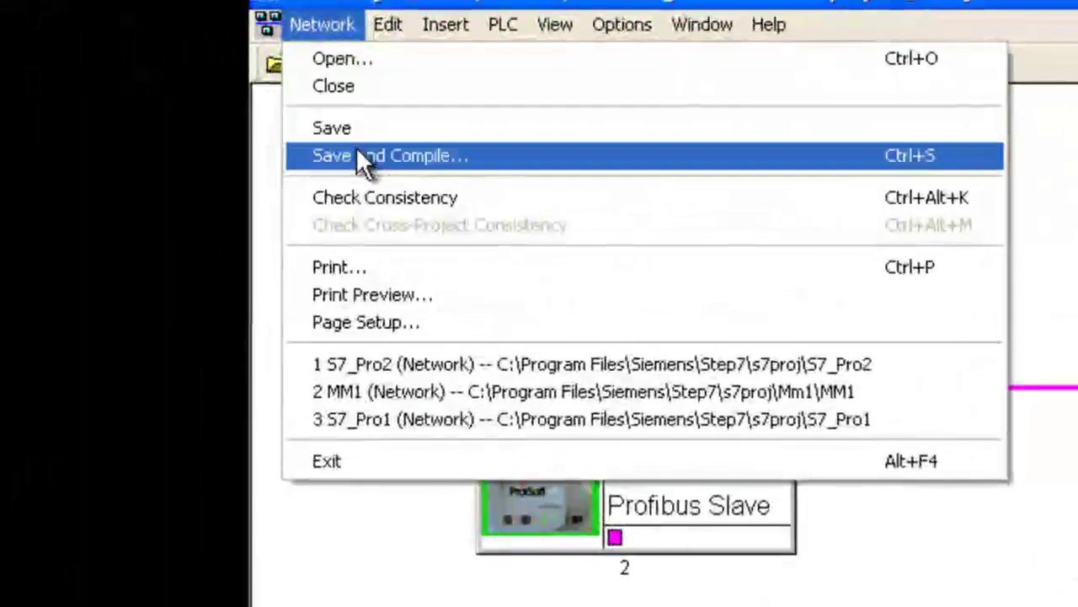
{"action": "left_click", "coordinate": [360, 162]}
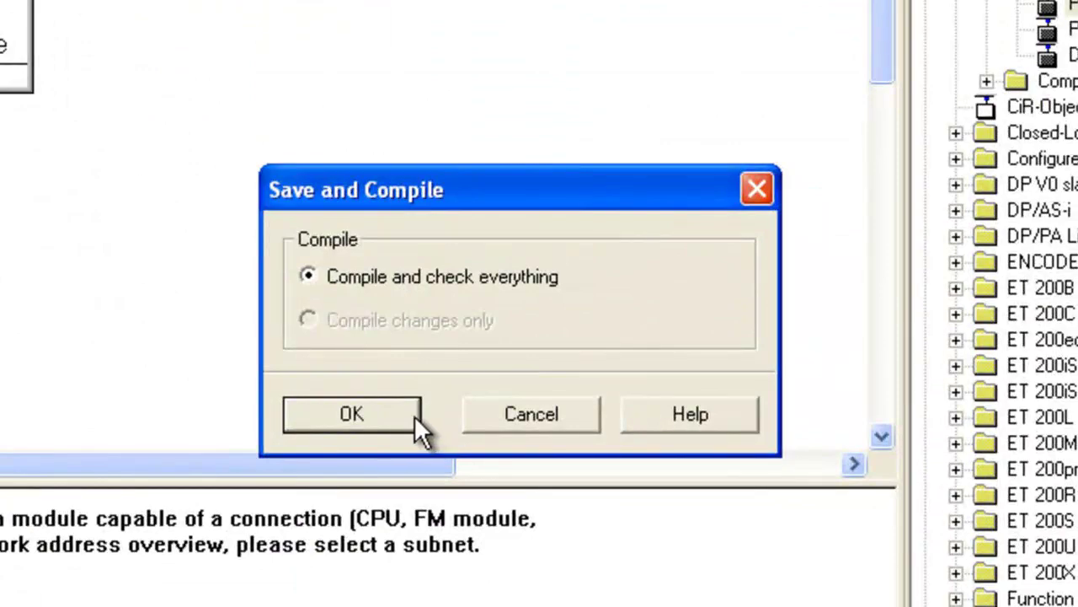
{"action": "left_click", "coordinate": [415, 418]}
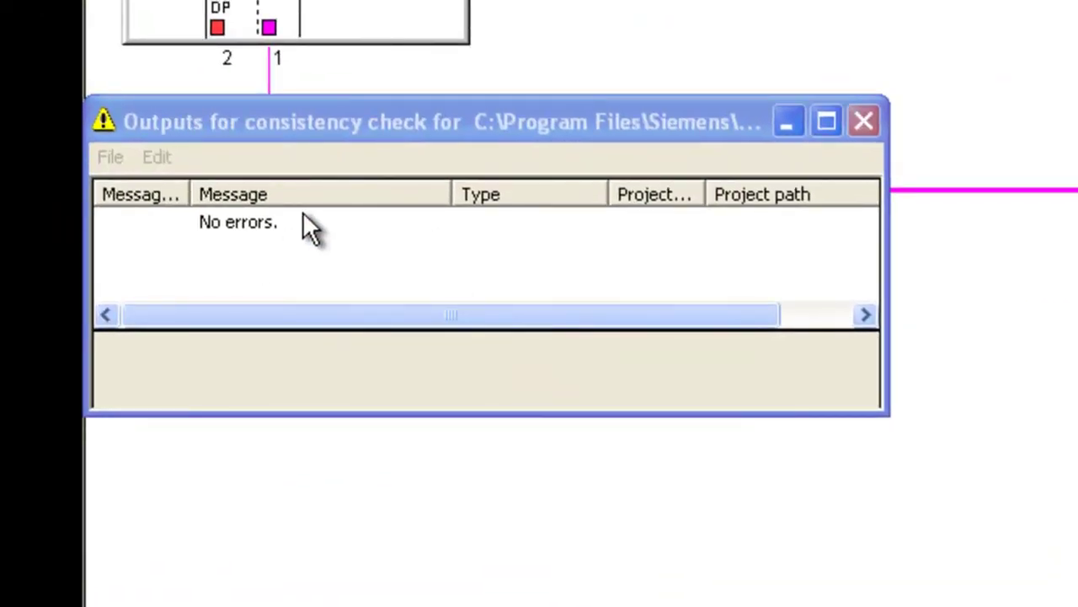
{"action": "left_click", "coordinate": [866, 121]}
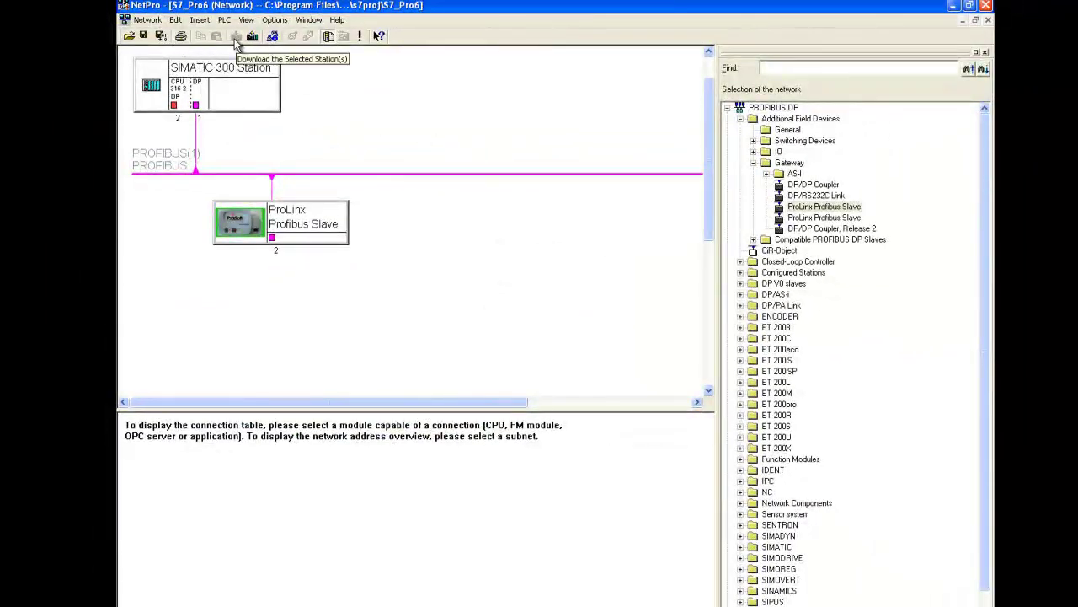
Step: Close NetPro and select the SIMATIC 300 Station in the project tree
{"action": "left_click", "coordinate": [986, 6]}
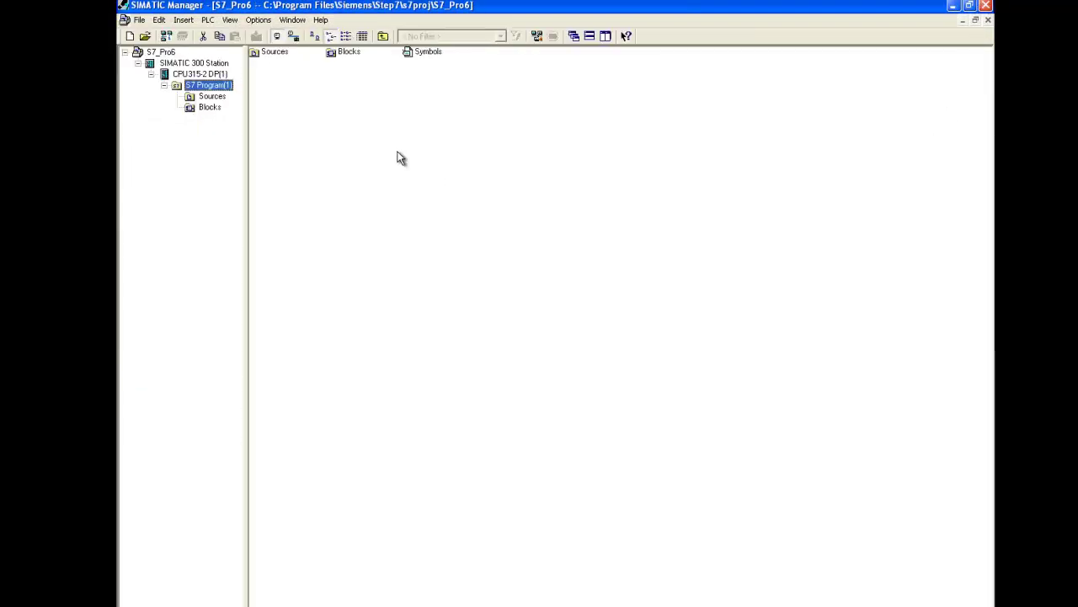
{"action": "left_click", "coordinate": [176, 63]}
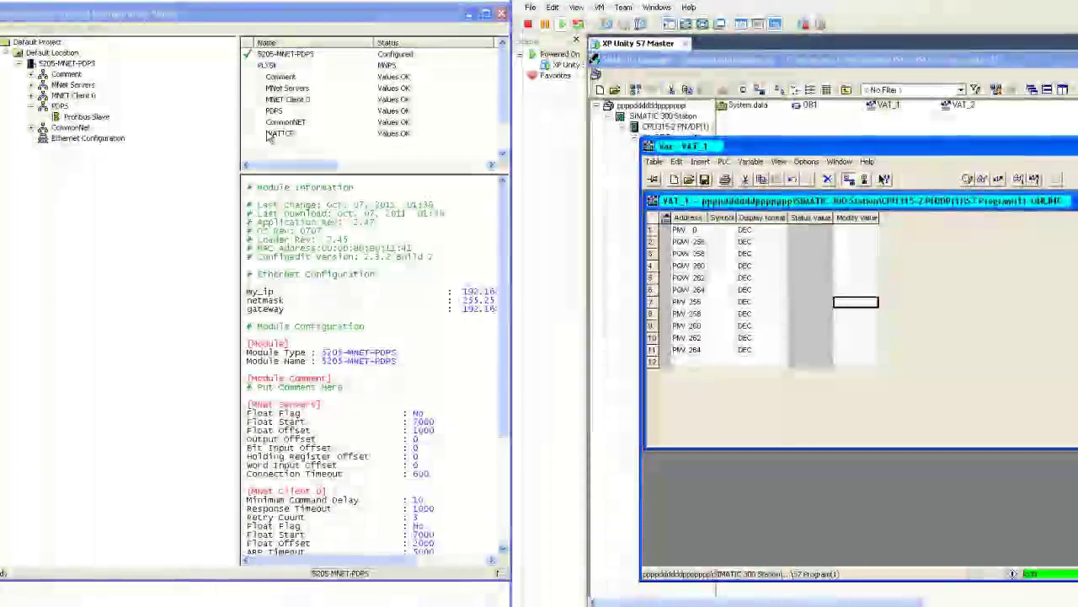
Step: Open Diagnostics for the 5205-MNET-PDPS module and page through its Database View, all zeros
{"action": "right_click", "coordinate": [68, 66]}
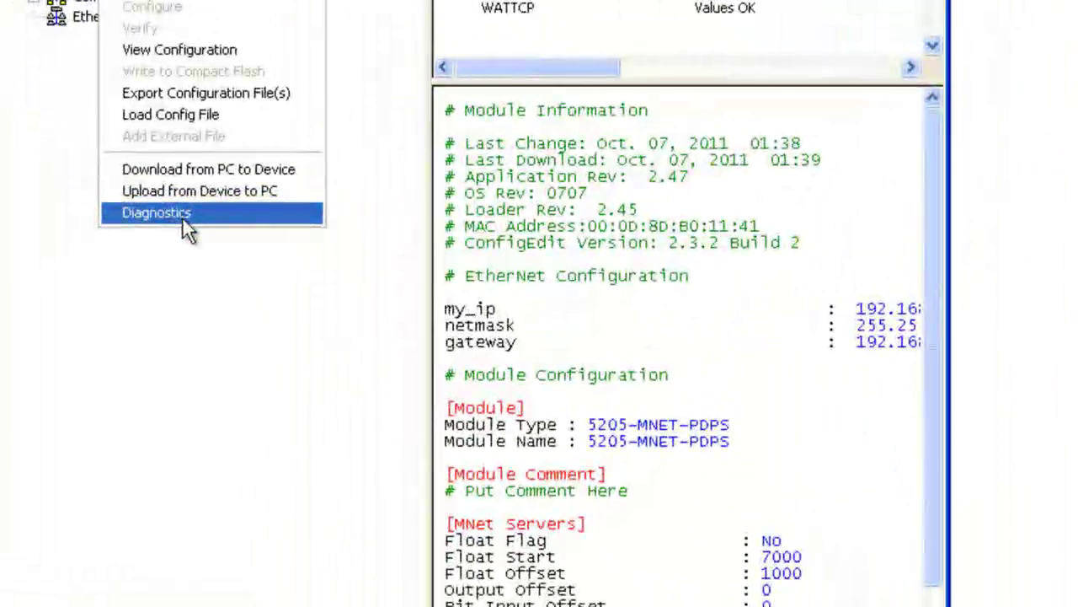
{"action": "left_click", "coordinate": [183, 221]}
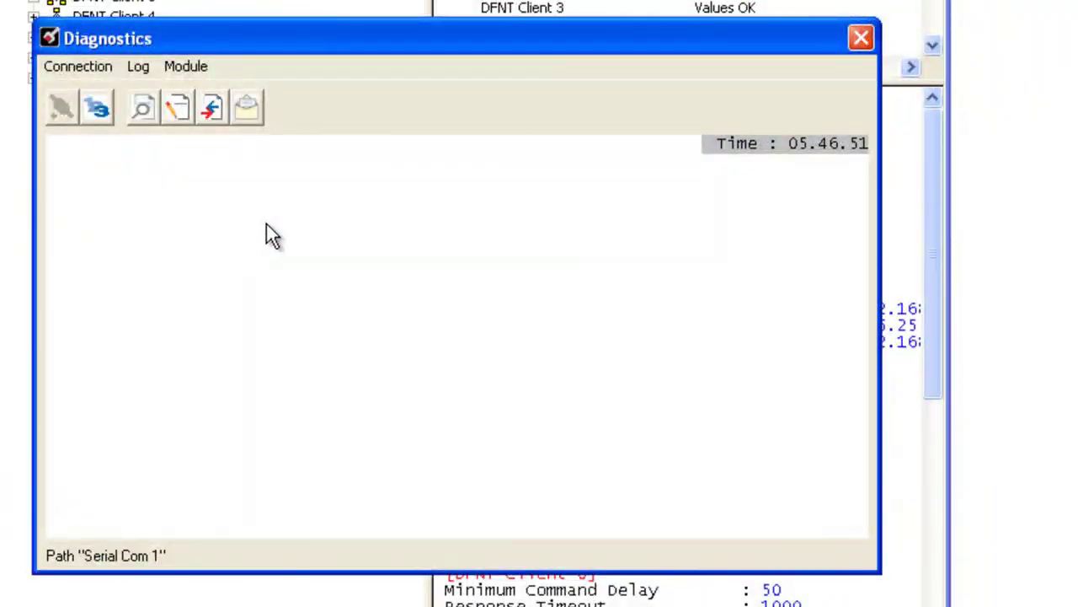
{"action": "key", "text": "question"}
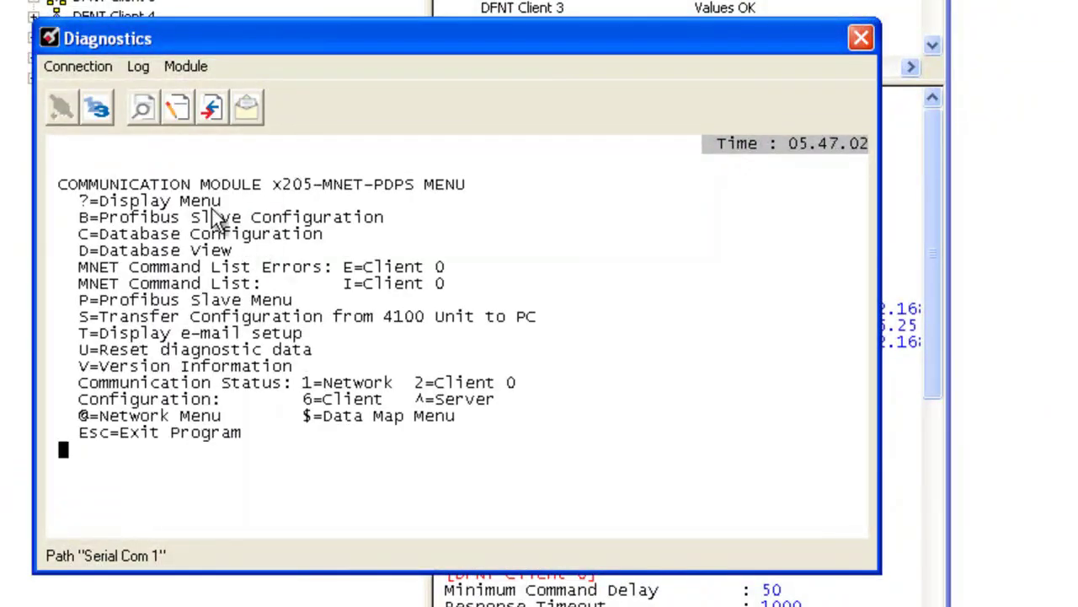
{"action": "key", "text": "d"}
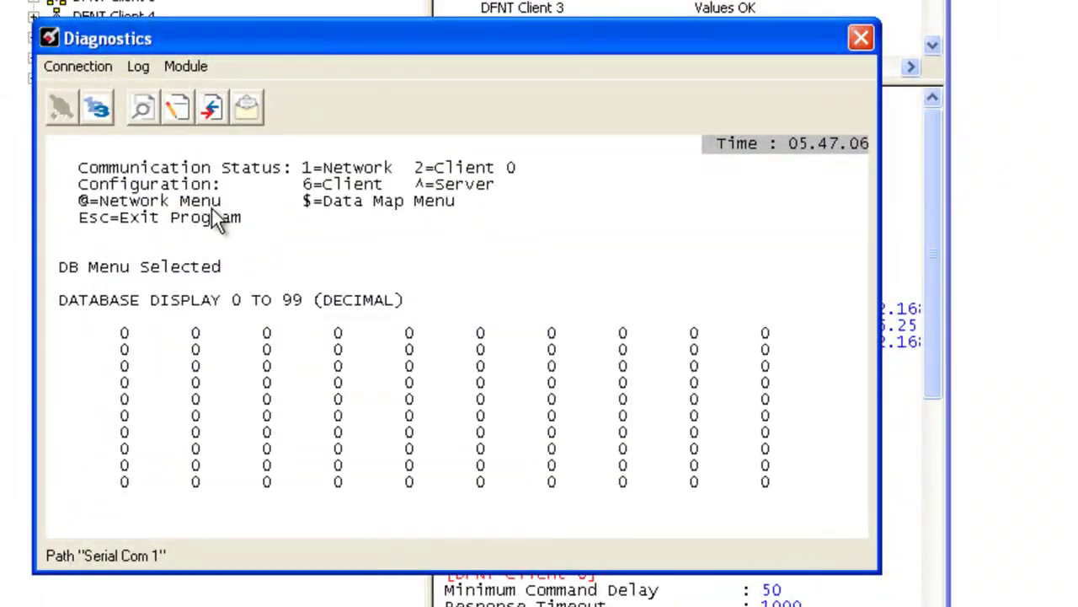
{"action": "key", "text": "n"}
{"action": "key", "text": "n"}
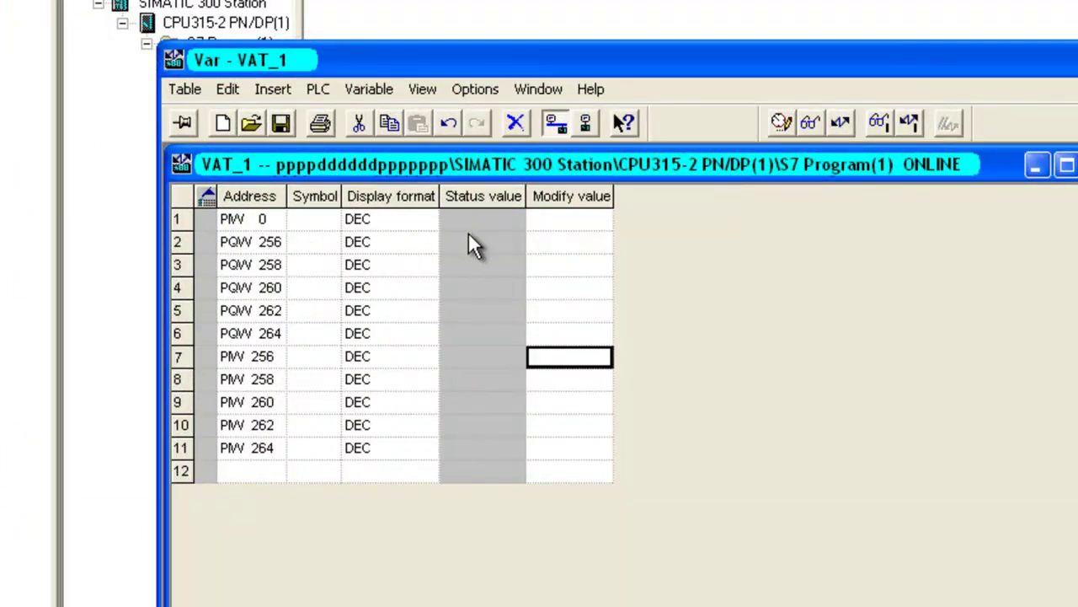
Step: Enter modify values 11111, 2222, 3333 and 444 for PQW 256, 258, 260 and 262
{"action": "left_click", "coordinate": [566, 243]}
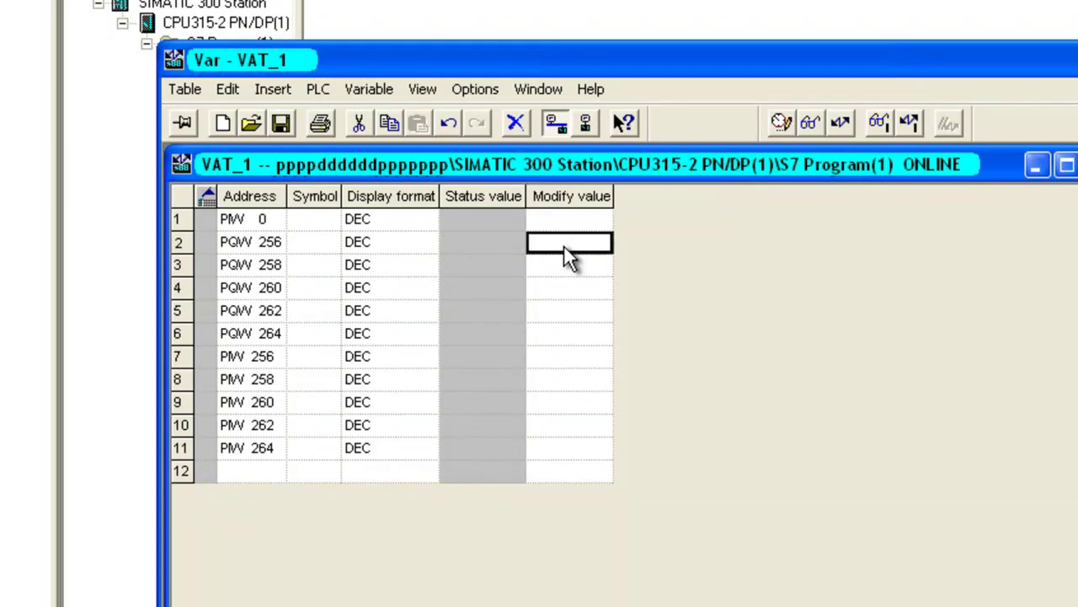
{"action": "left_click", "coordinate": [565, 249]}
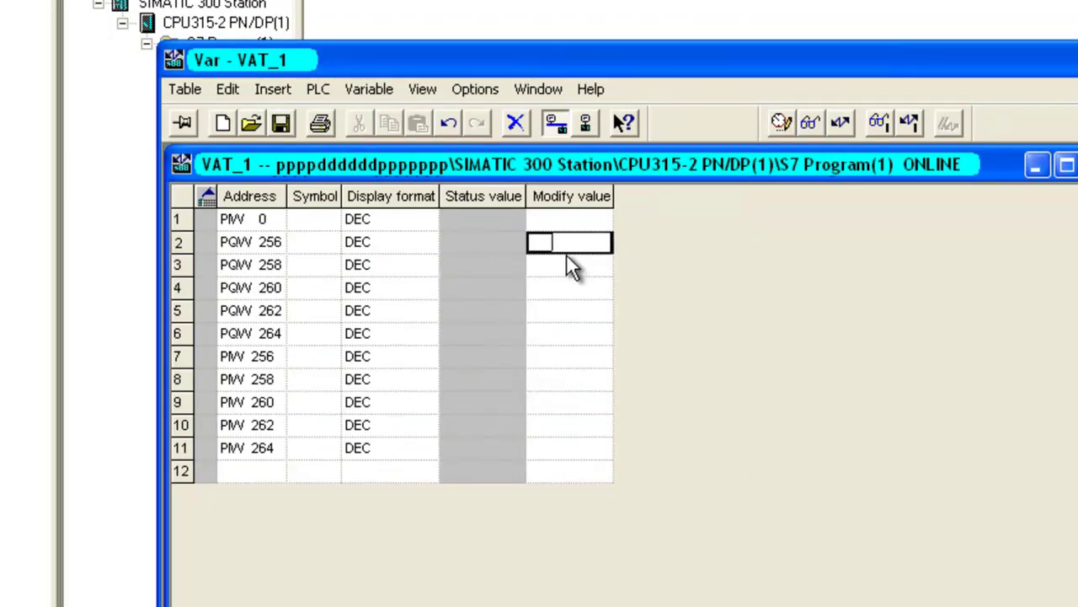
{"action": "type", "text": "11111"}
{"action": "left_click", "coordinate": [578, 264]}
{"action": "type", "text": "2222"}
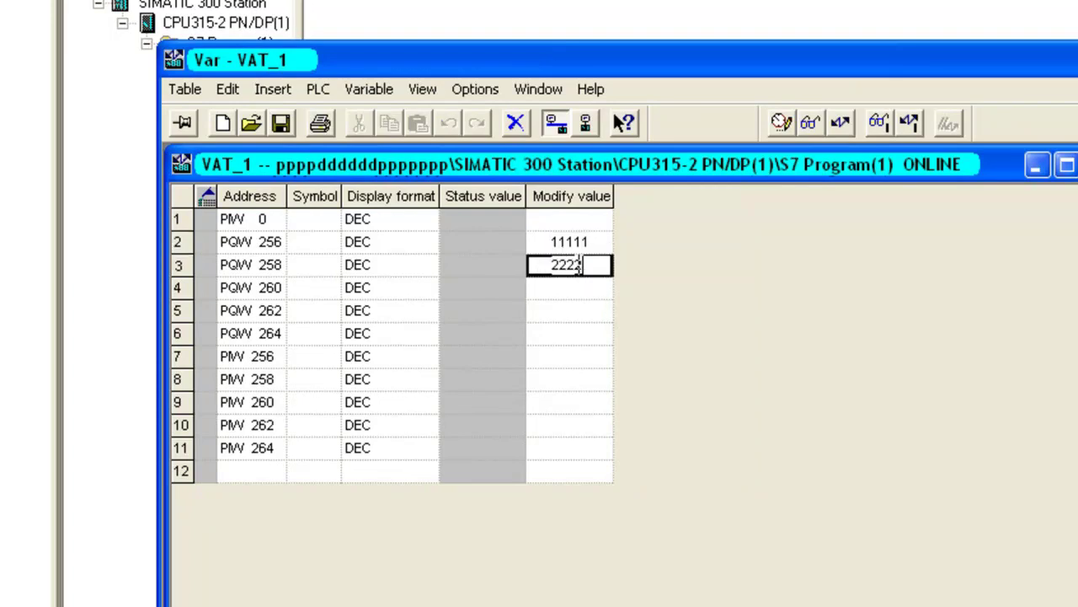
{"action": "left_click", "coordinate": [578, 287]}
{"action": "type", "text": "3333"}
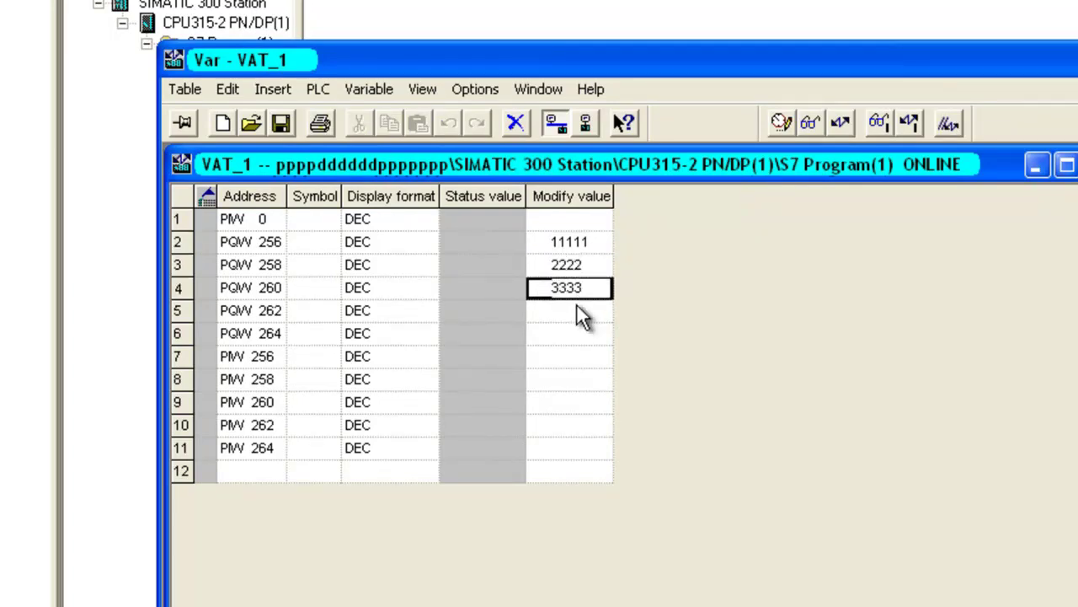
{"action": "left_click", "coordinate": [580, 311]}
{"action": "type", "text": "444"}
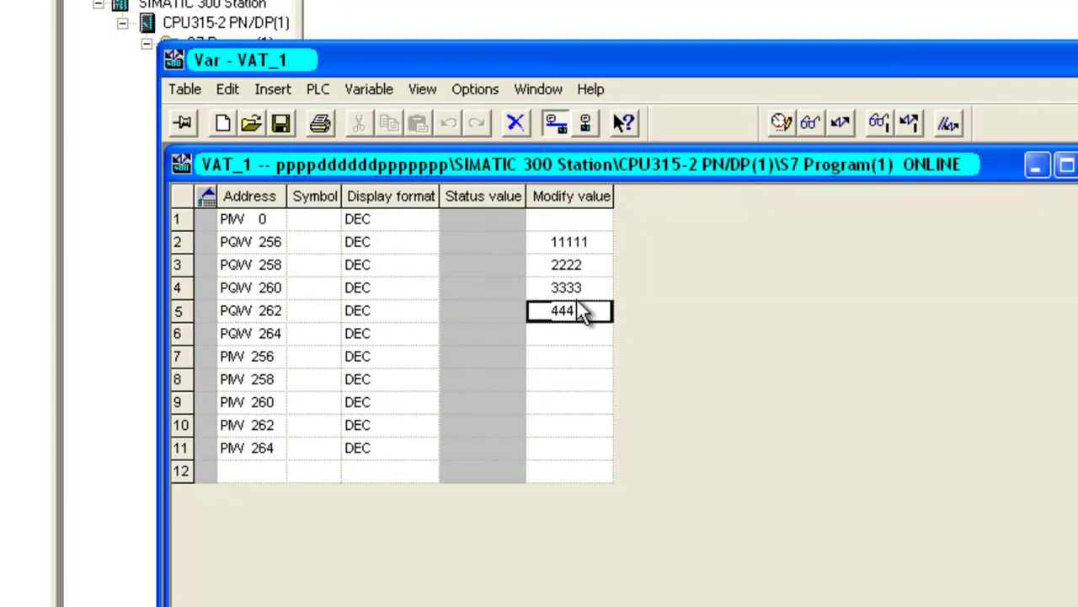
Step: Mark the PQW 256, 258 and 260 modify values with //
{"action": "left_click", "coordinate": [581, 291]}
{"action": "left_click", "coordinate": [580, 294]}
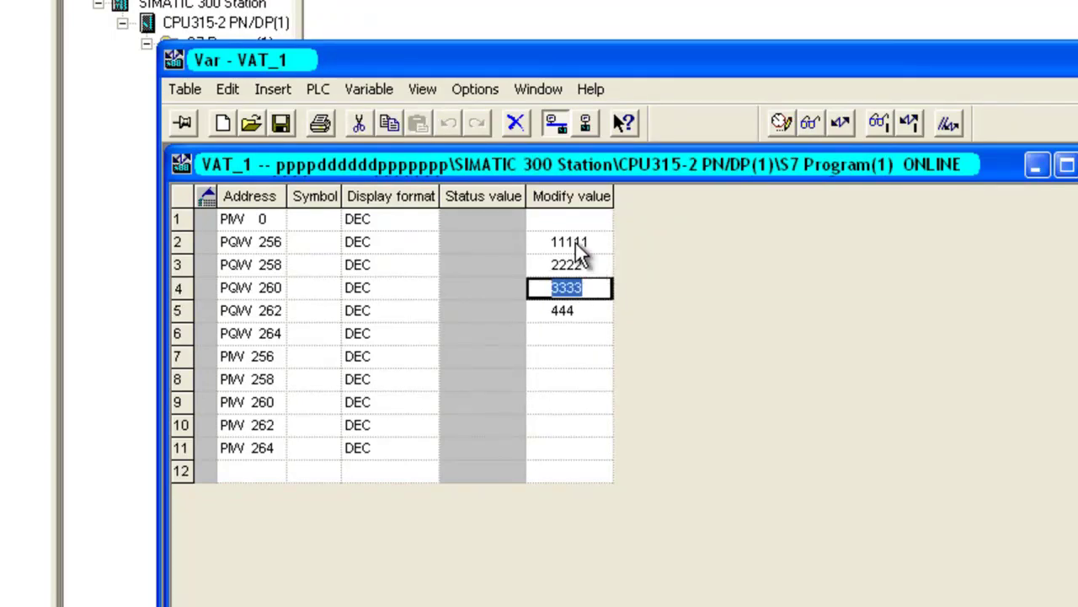
{"action": "double_click", "coordinate": [575, 243]}
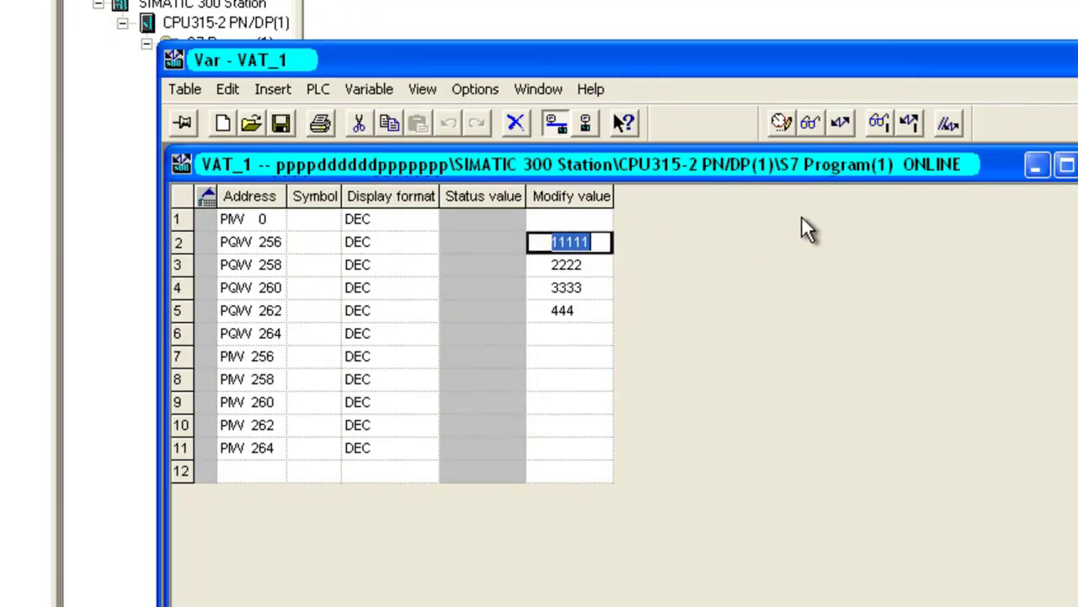
{"action": "left_click", "coordinate": [948, 123]}
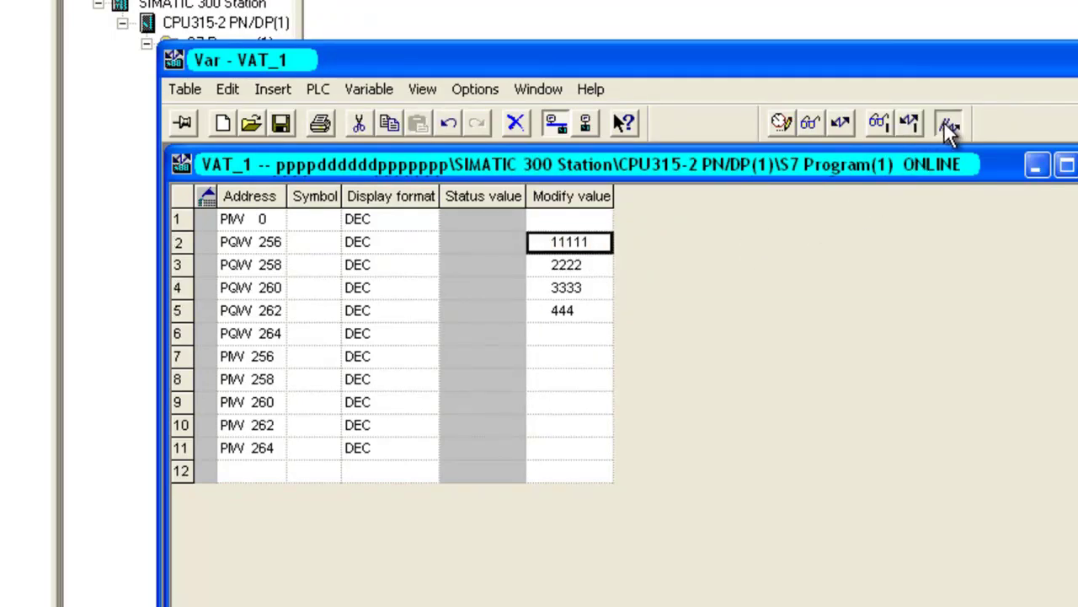
{"action": "left_click", "coordinate": [596, 265]}
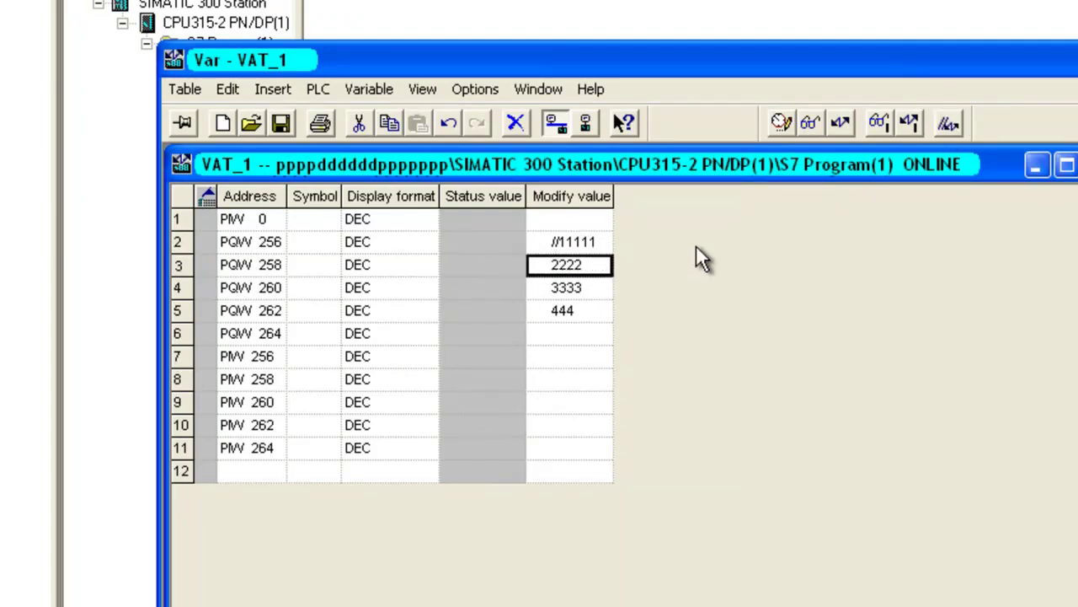
{"action": "left_click", "coordinate": [950, 125]}
{"action": "left_click", "coordinate": [592, 290]}
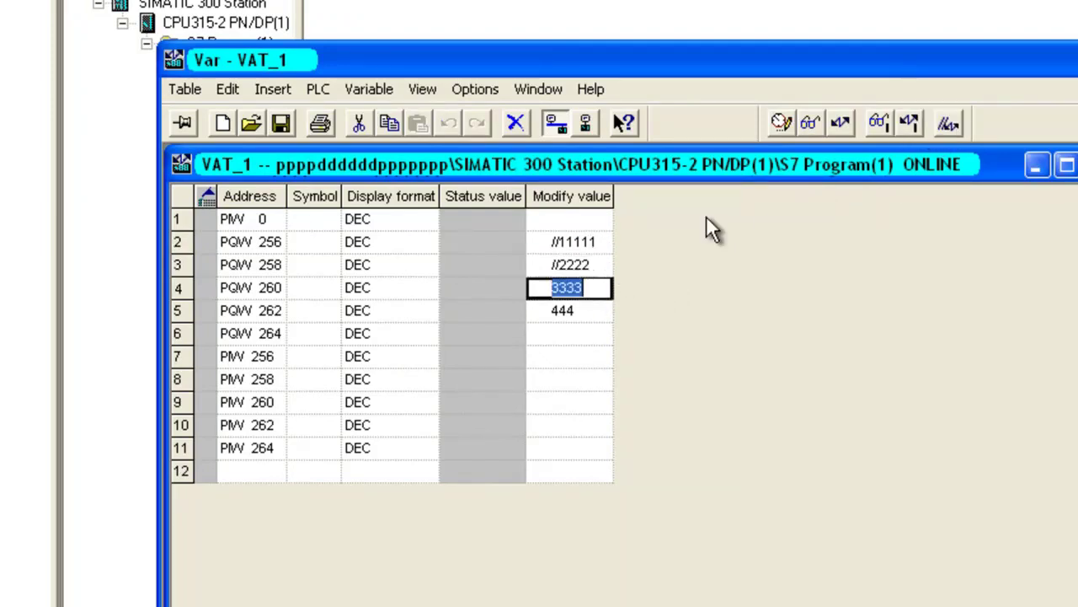
{"action": "left_click", "coordinate": [948, 125]}
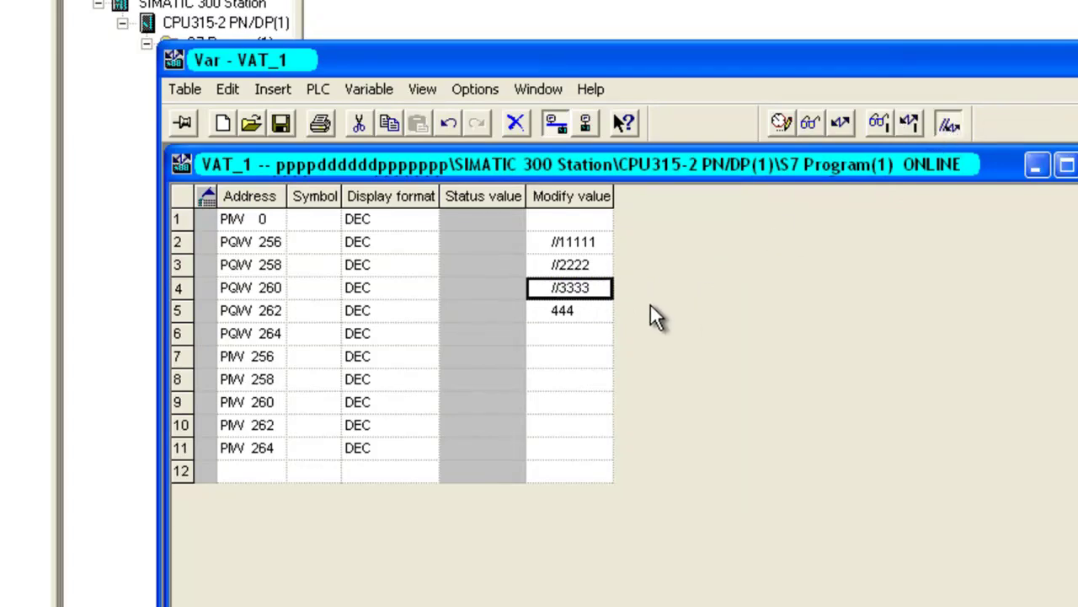
{"action": "left_click", "coordinate": [581, 308]}
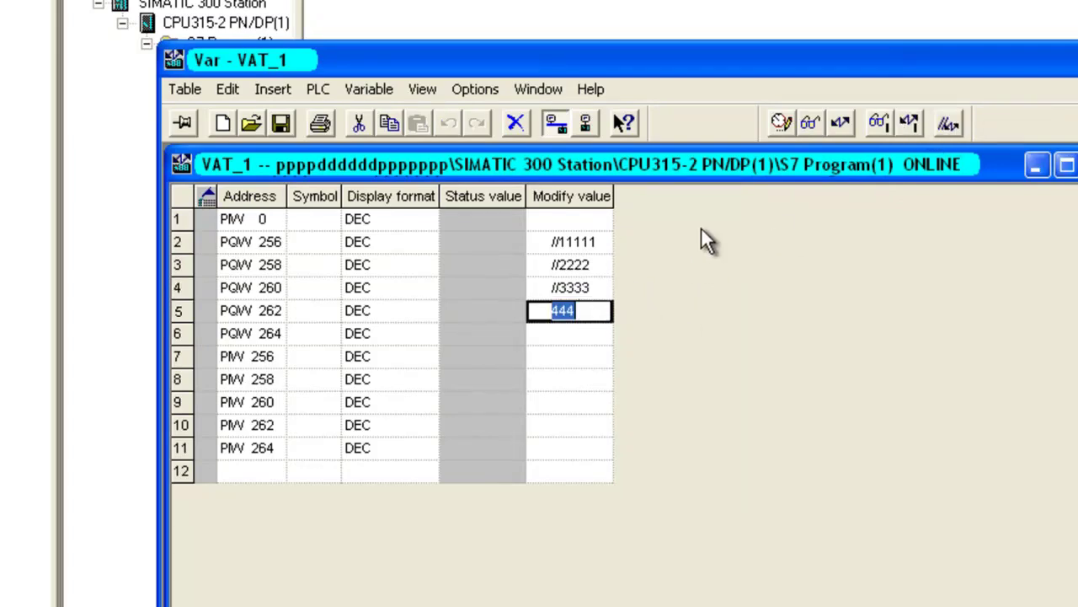
Step: Toggle // on PQW 262's value and refresh diagnostics database page 200–299
{"action": "left_click", "coordinate": [949, 127]}
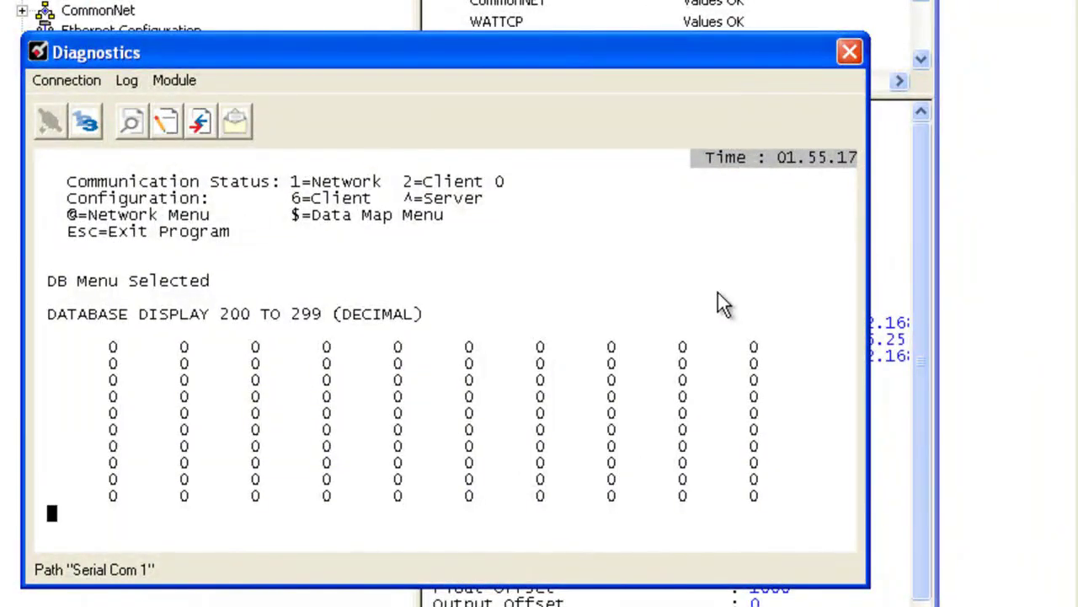
{"action": "key", "text": "2"}
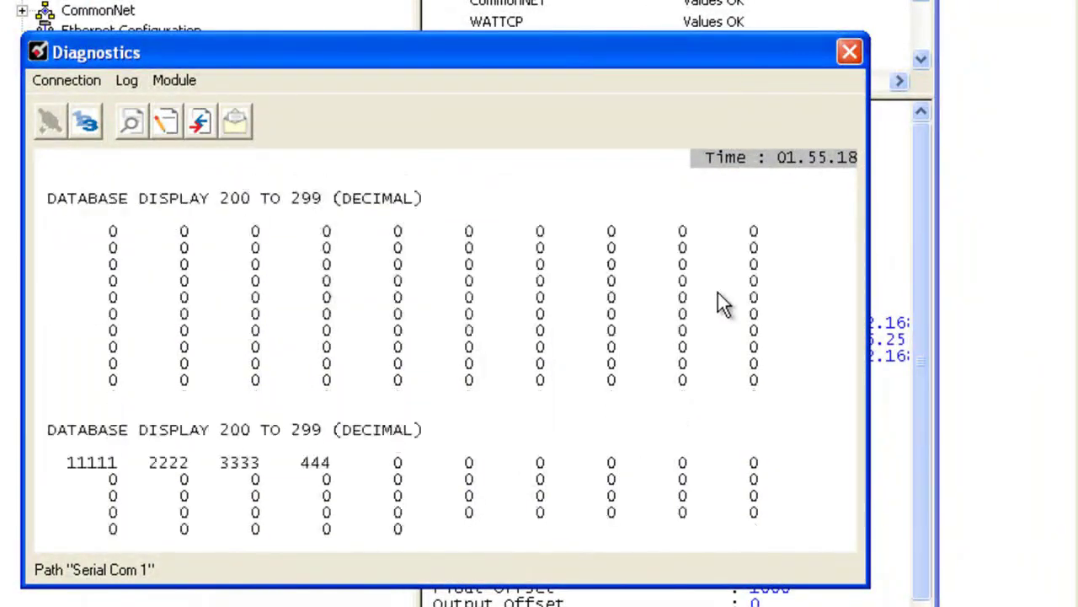